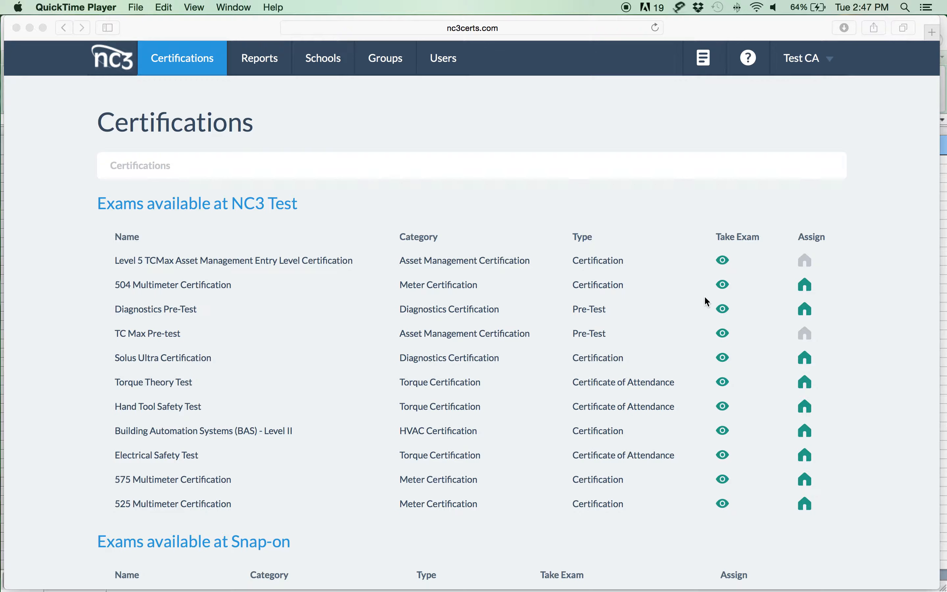
# Open the 504 Multimeter Certification details, showing its curriculum file and 3 attempts left
pyautogui.click(106, 284)
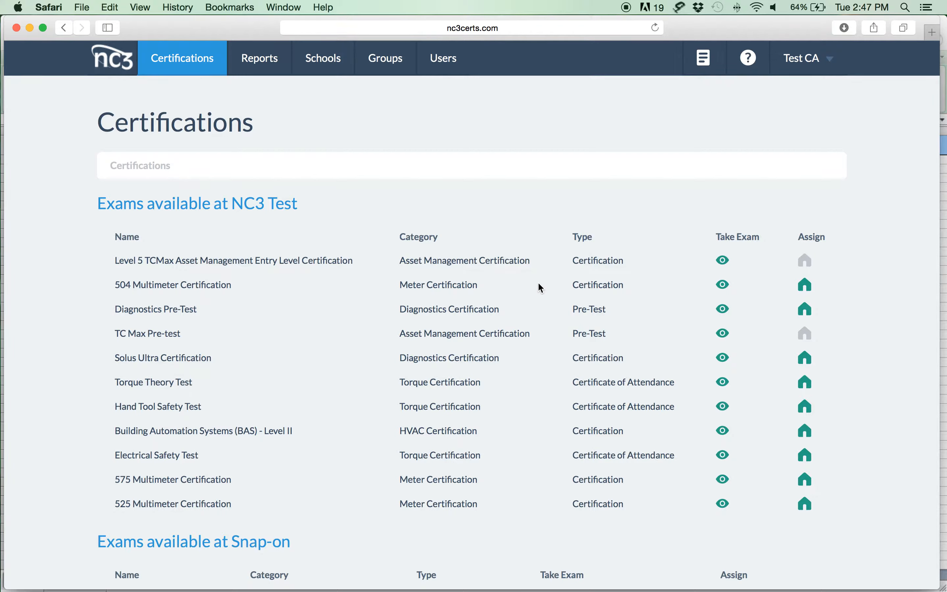
pyautogui.click(724, 289)
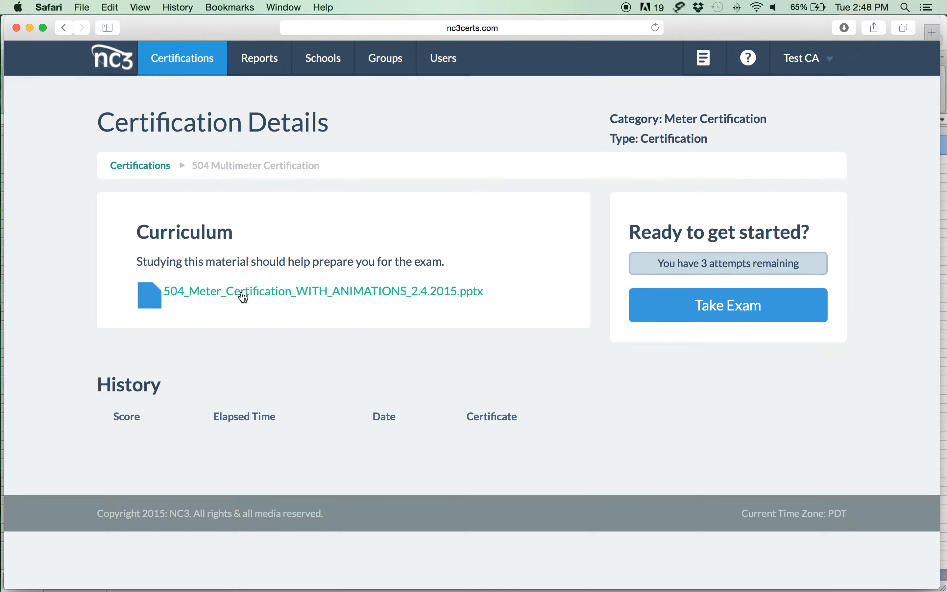
# Return from the certification details to the Certifications list of NC3 Test exams
pyautogui.click(198, 68)
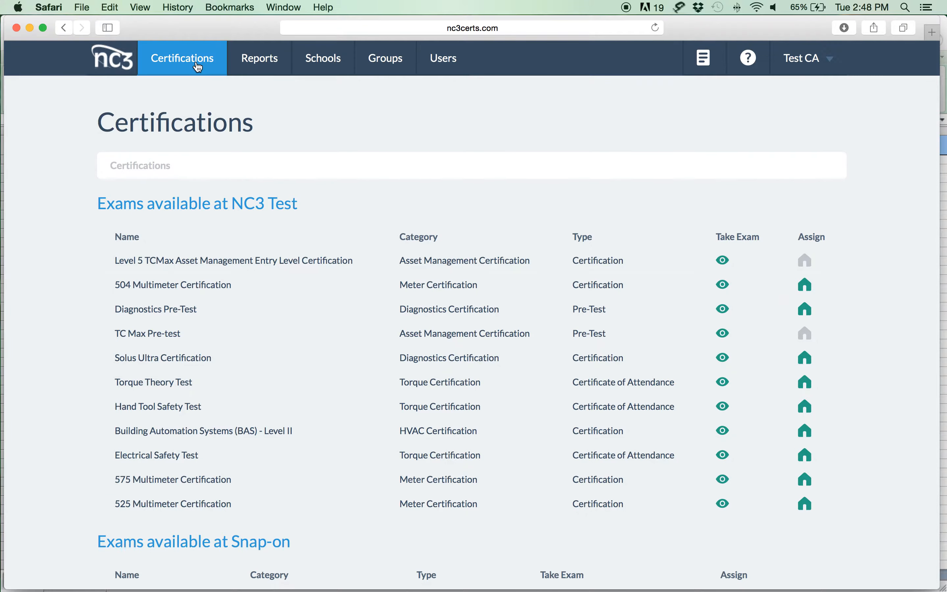
pyautogui.moveTo(235, 74)
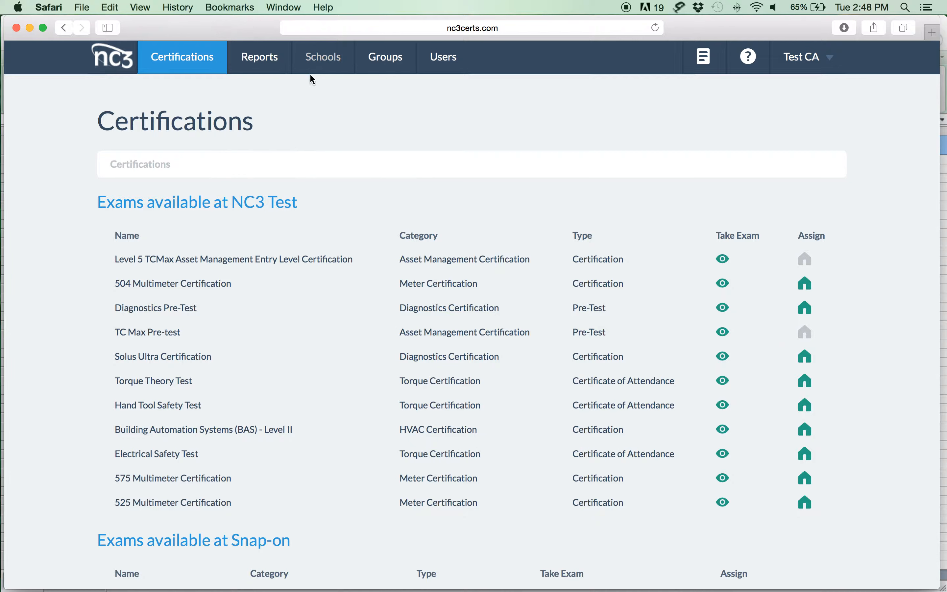
pyautogui.moveTo(271, 62)
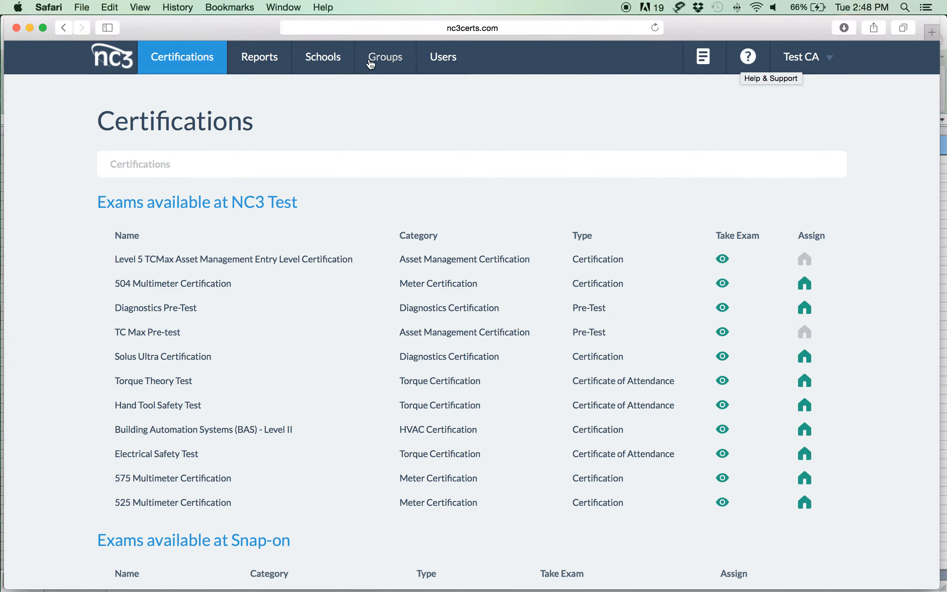
# Start a new group named 'Test group 2' assigned to the NC3 Test school
pyautogui.click(384, 66)
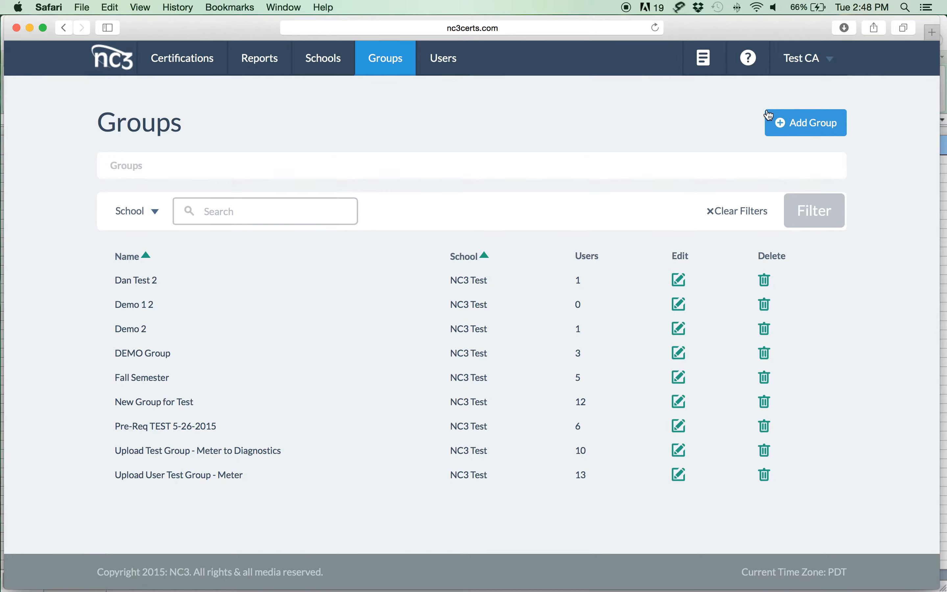
pyautogui.click(812, 125)
pyautogui.click(150, 234)
pyautogui.write('Test ')
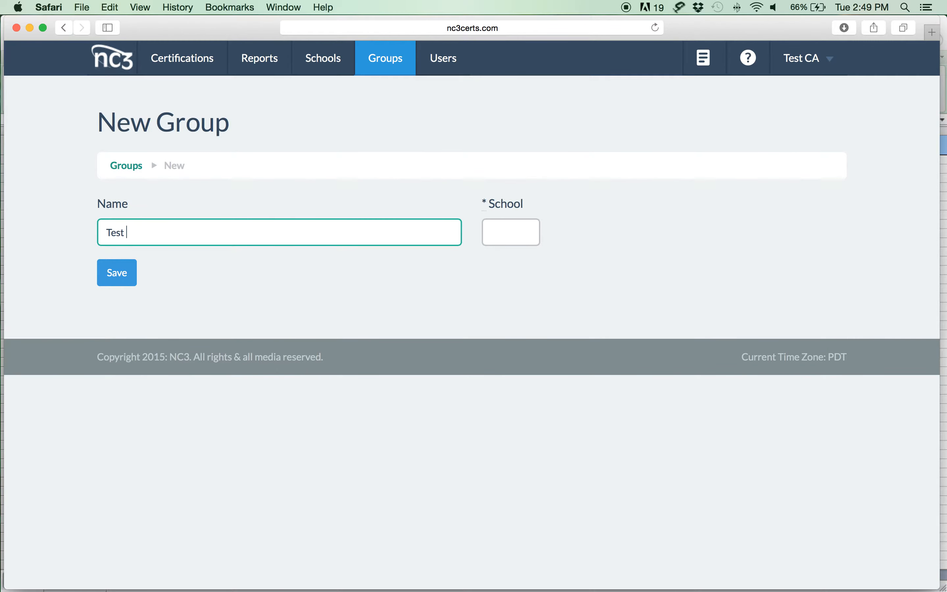
pyautogui.write('group 2')
pyautogui.click(540, 233)
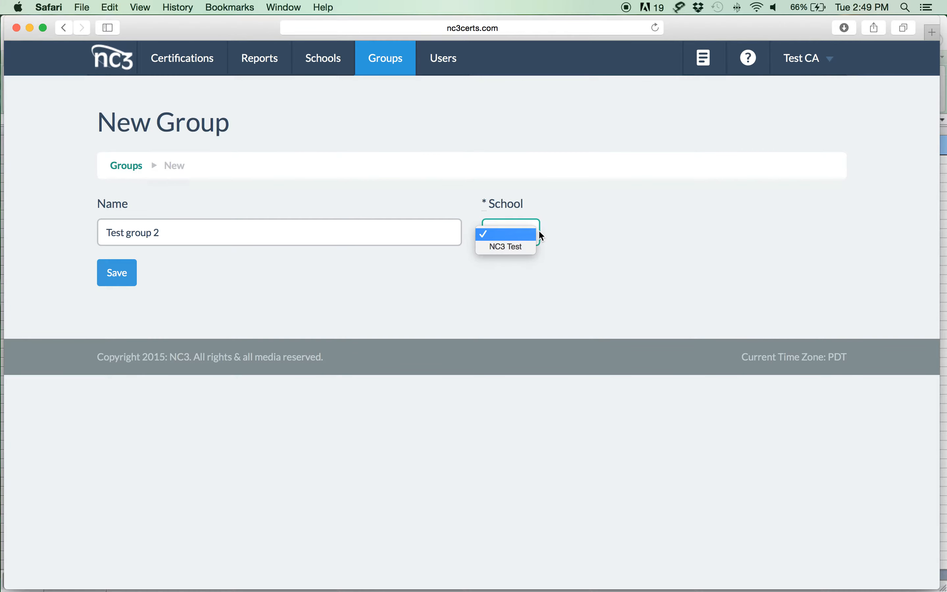
pyautogui.click(525, 244)
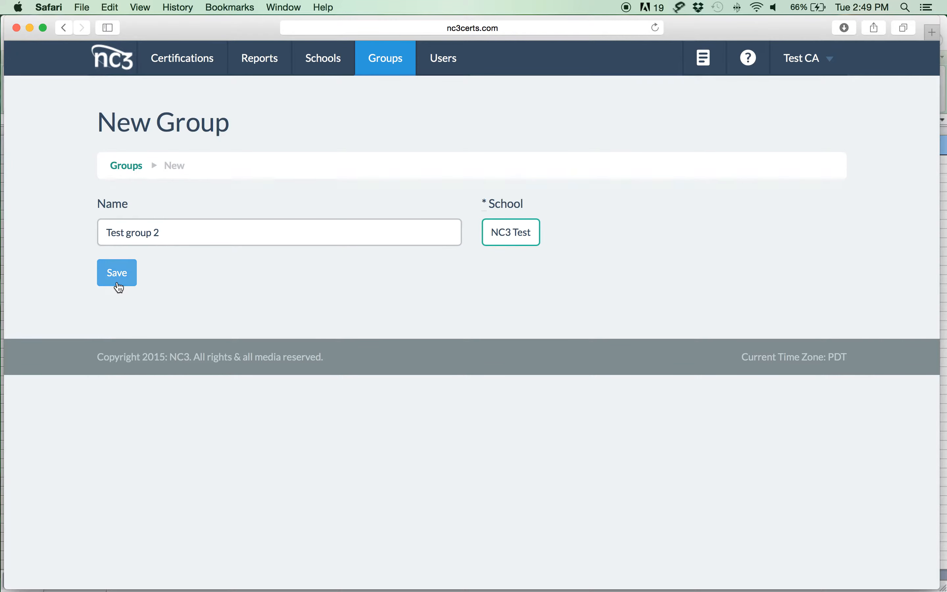
# Save Test group 2, then go to importing users into it
pyautogui.click(119, 271)
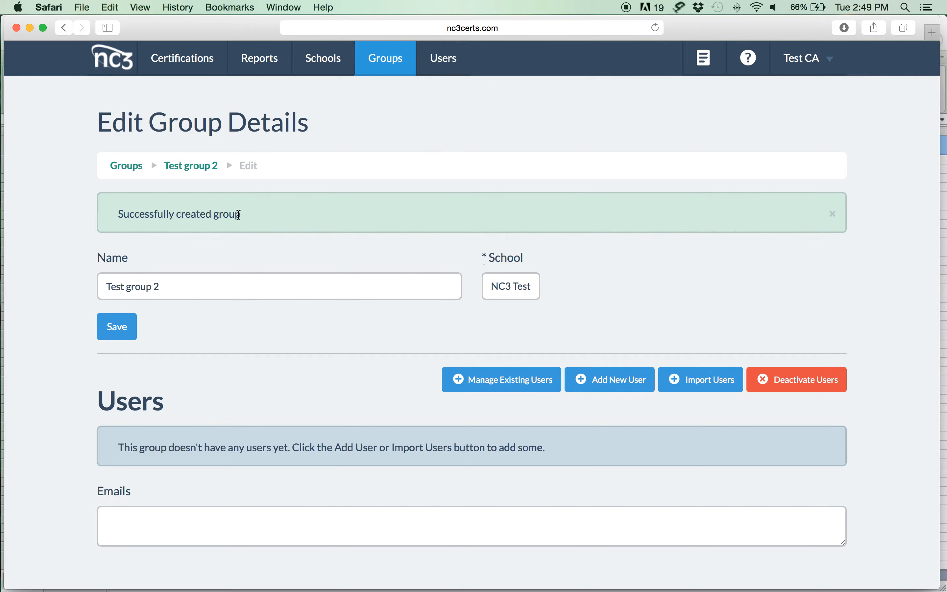
pyautogui.scroll(-2, 297, 229)
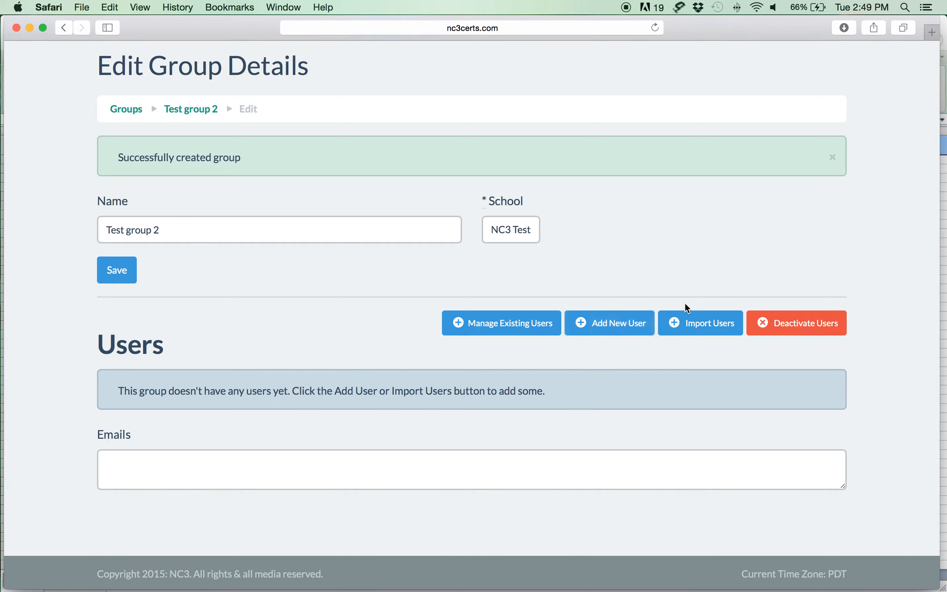
pyautogui.click(691, 327)
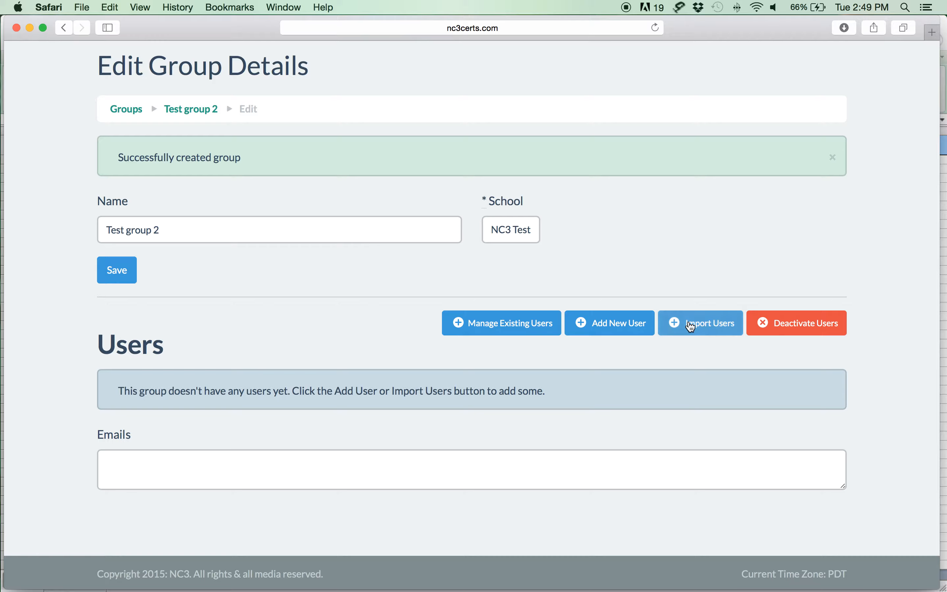
# Scroll the Import Users page down to Step 3, the CSV upload
pyautogui.scroll(-1, 729, 294)
pyautogui.scroll(-2, 728, 294)
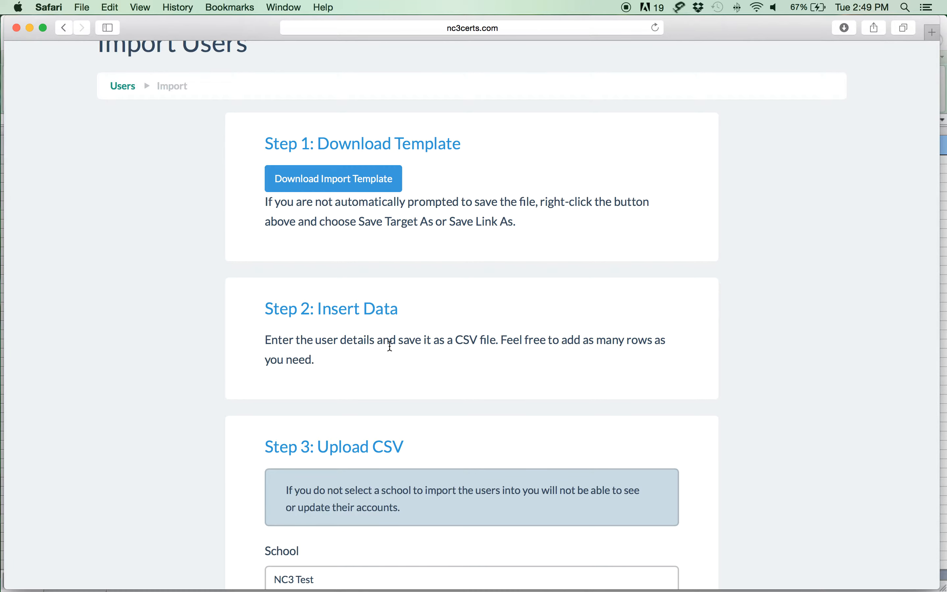
pyautogui.scroll(-6, 477, 352)
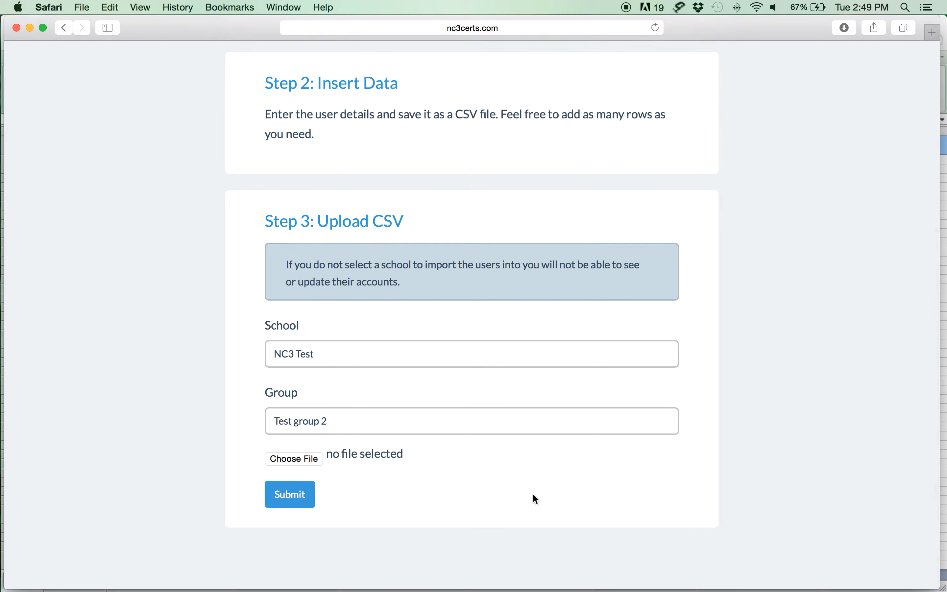
pyautogui.moveTo(886, 589)
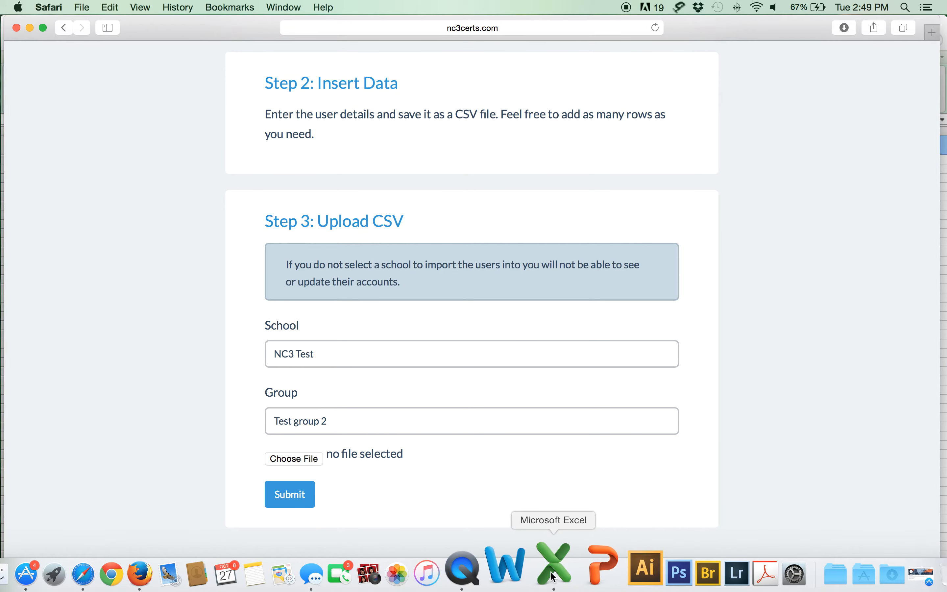
# In user_template.xlsx, check the E2 role (Student) and F2 job_title dropdowns without changing them
pyautogui.click(551, 571)
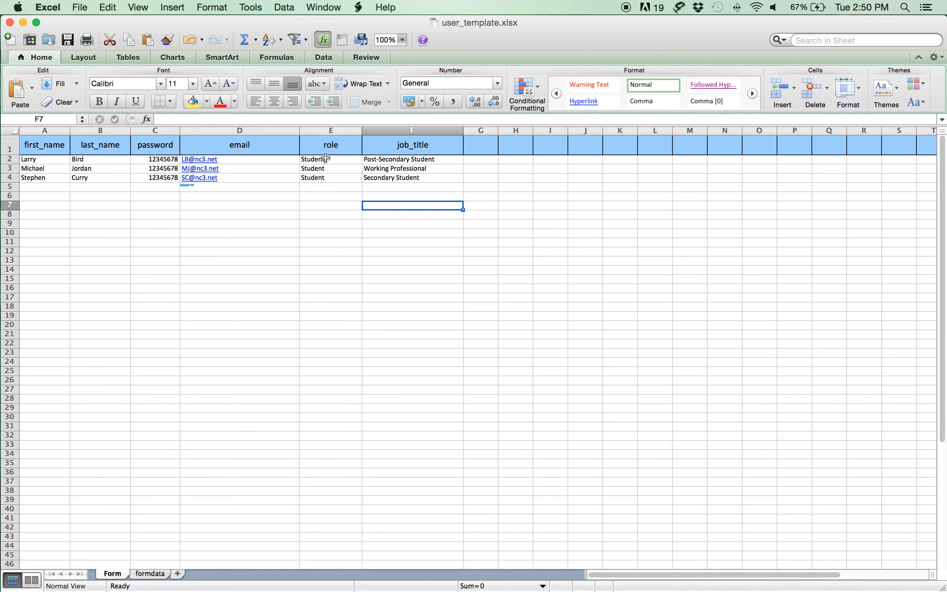
pyautogui.click(338, 158)
pyautogui.click(368, 159)
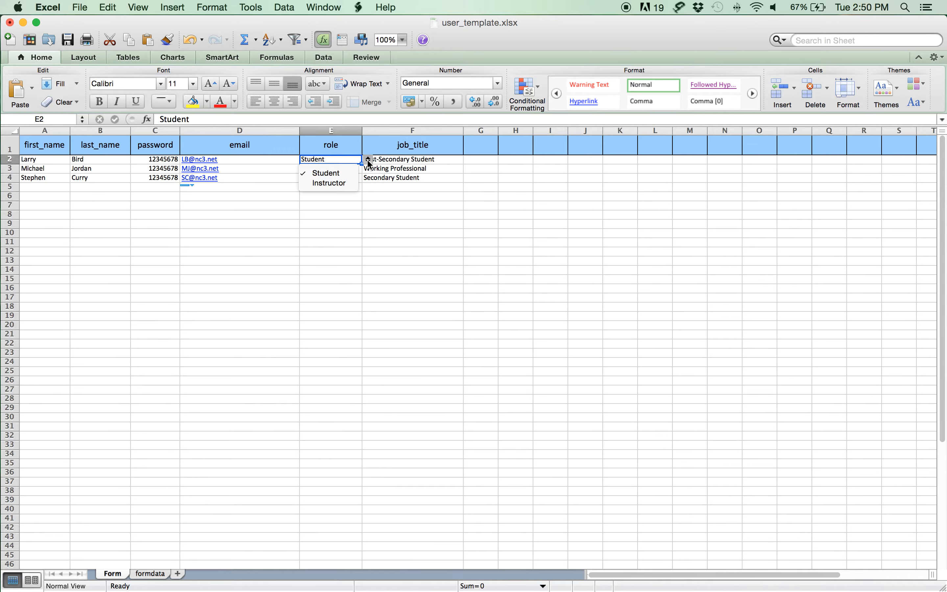
pyautogui.click(343, 174)
pyautogui.click(441, 160)
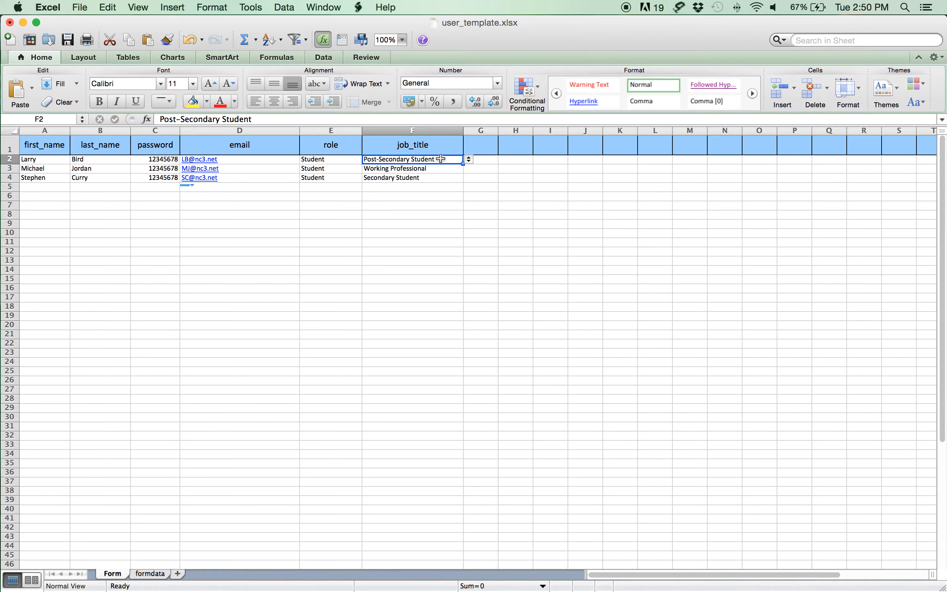
pyautogui.click(469, 160)
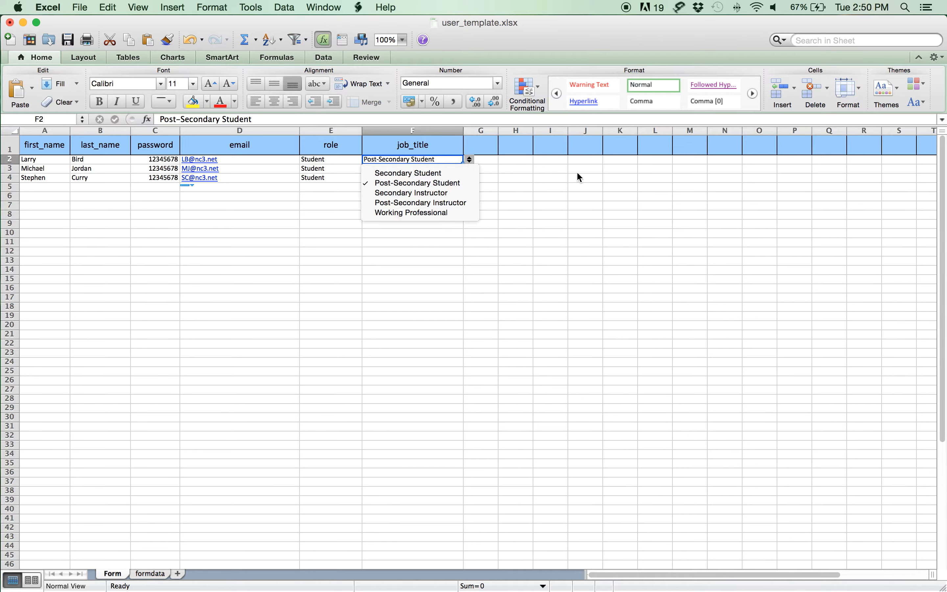
pyautogui.click(586, 172)
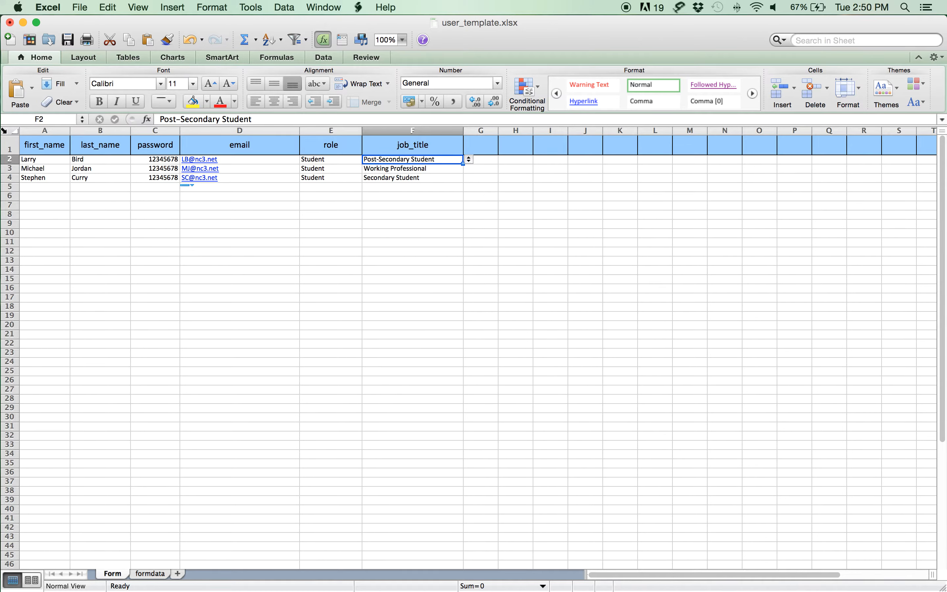
# Review the last names in B3 and B2, then begin saving under a new name
pyautogui.doubleClick(99, 169)
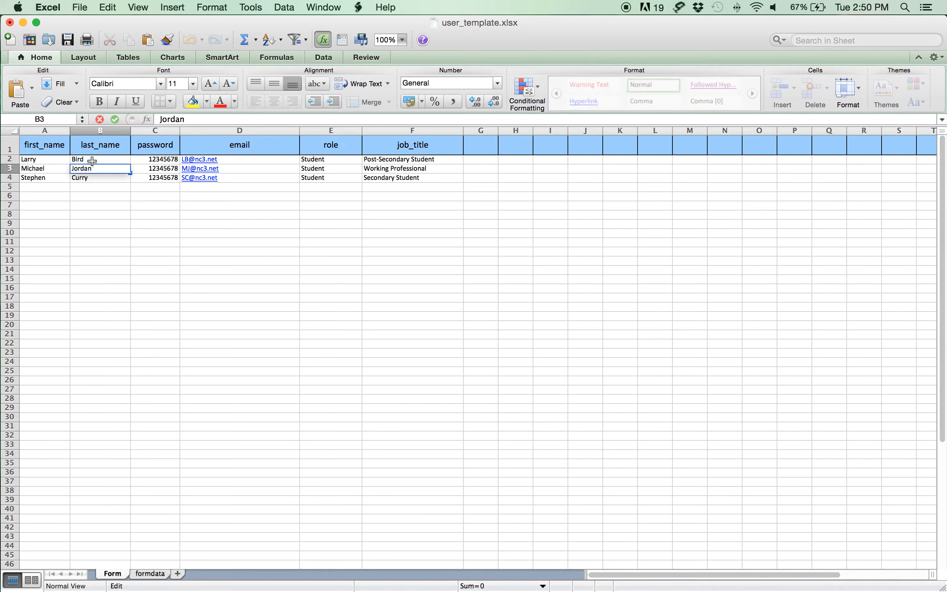
pyautogui.doubleClick(88, 158)
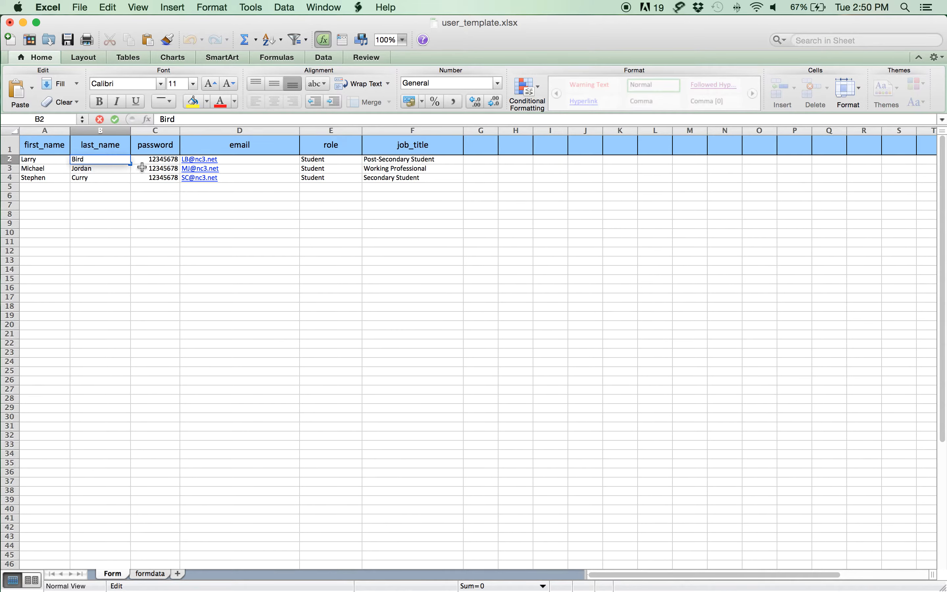
pyautogui.click(153, 169)
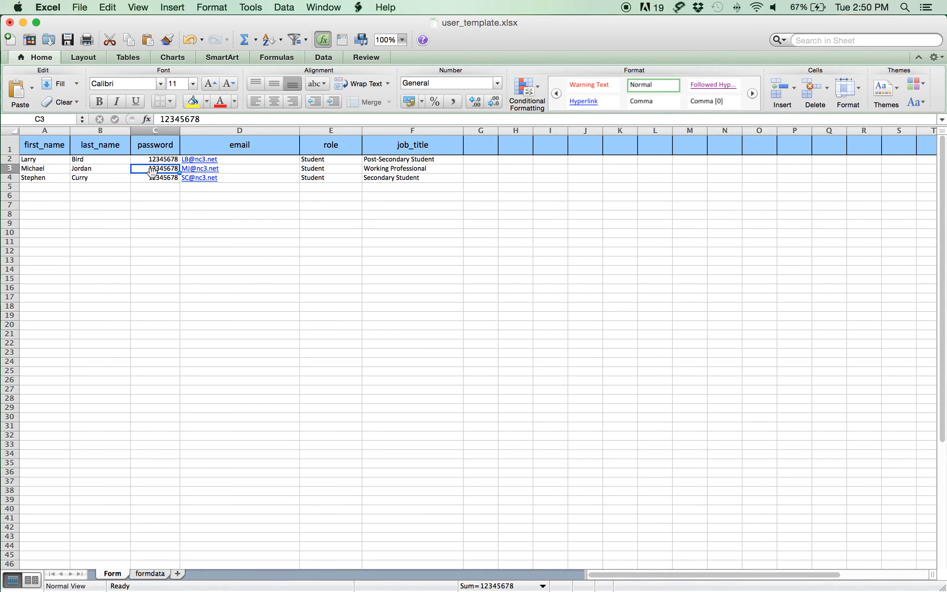
pyautogui.click(83, 5)
# Save the active sheet as user_template-TEST2.csv on the Desktop in CSV format
pyautogui.click(88, 117)
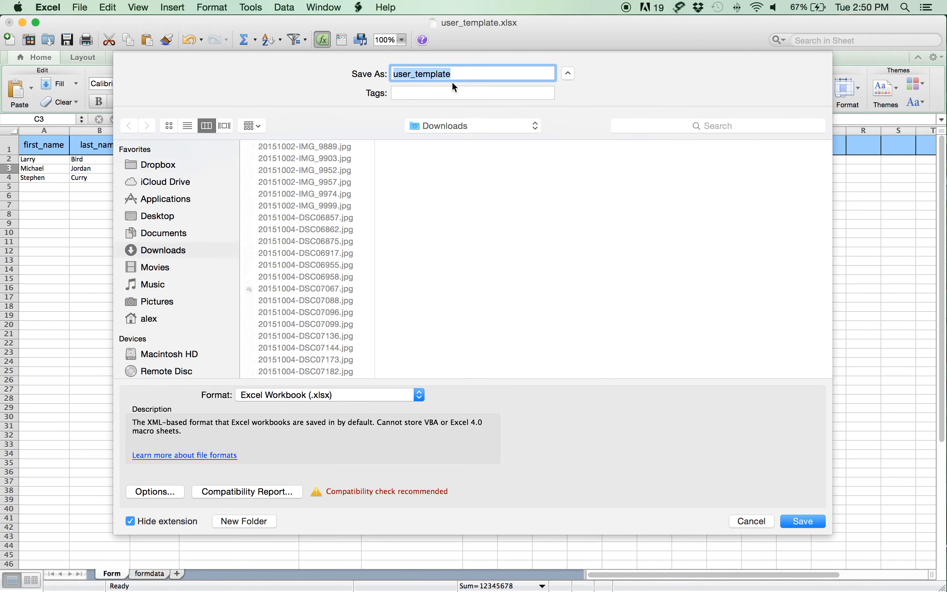
pyautogui.click(466, 74)
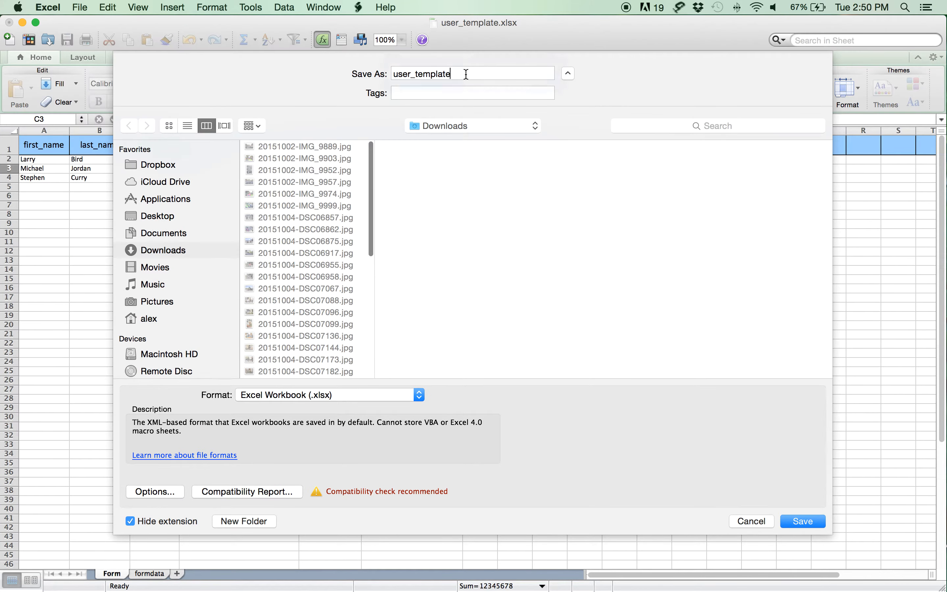
pyautogui.write('-TEST2')
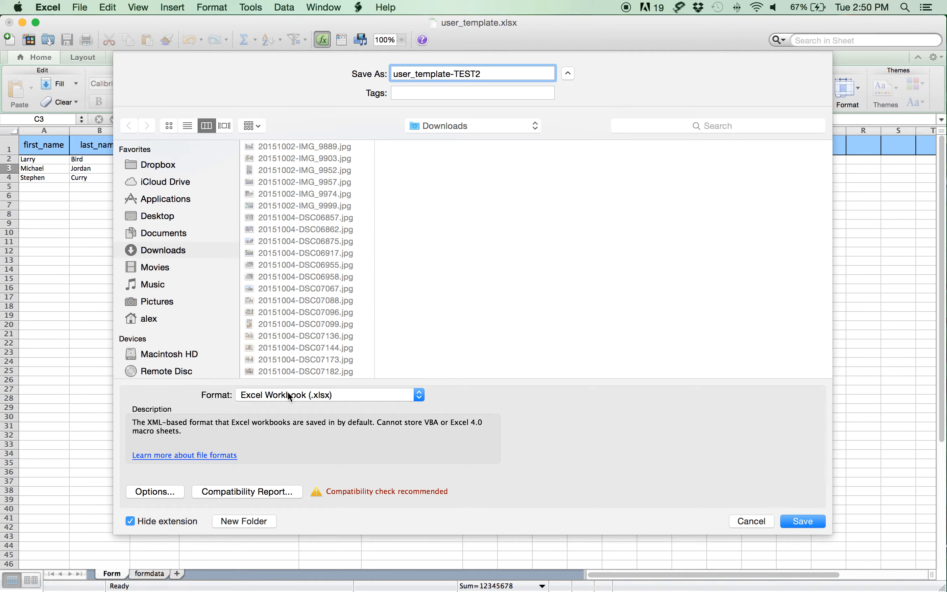
pyautogui.click(289, 394)
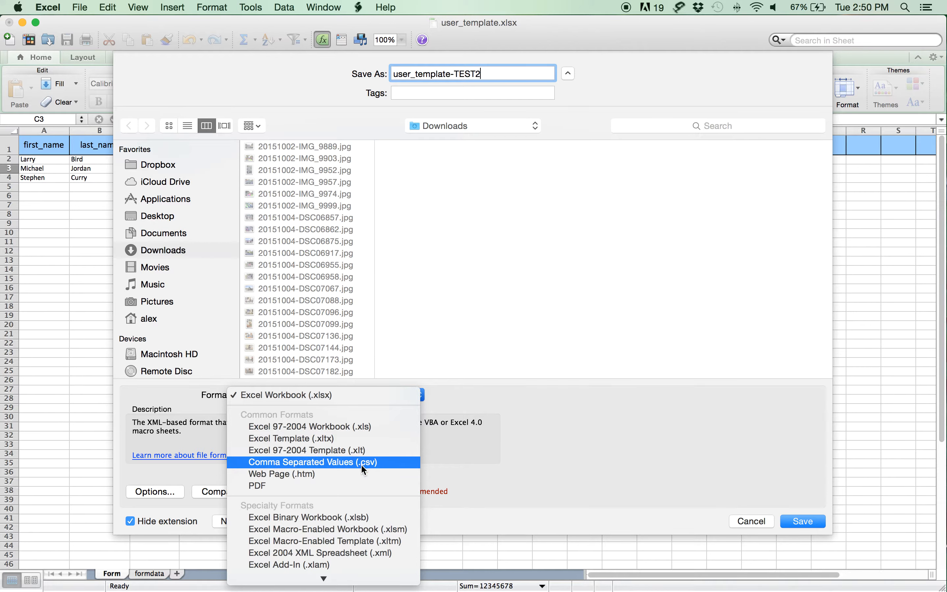
pyautogui.click(389, 464)
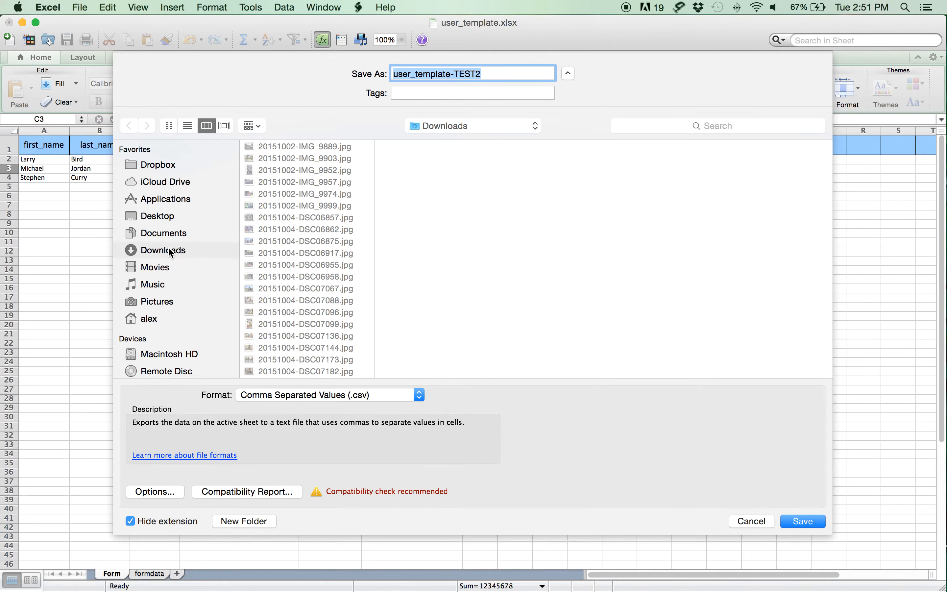
pyautogui.click(149, 216)
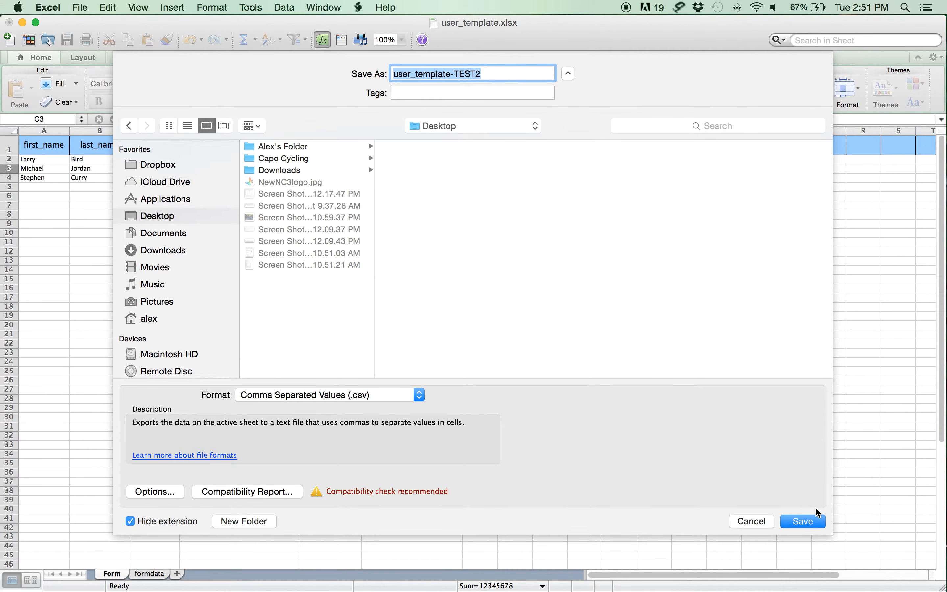
pyautogui.click(806, 522)
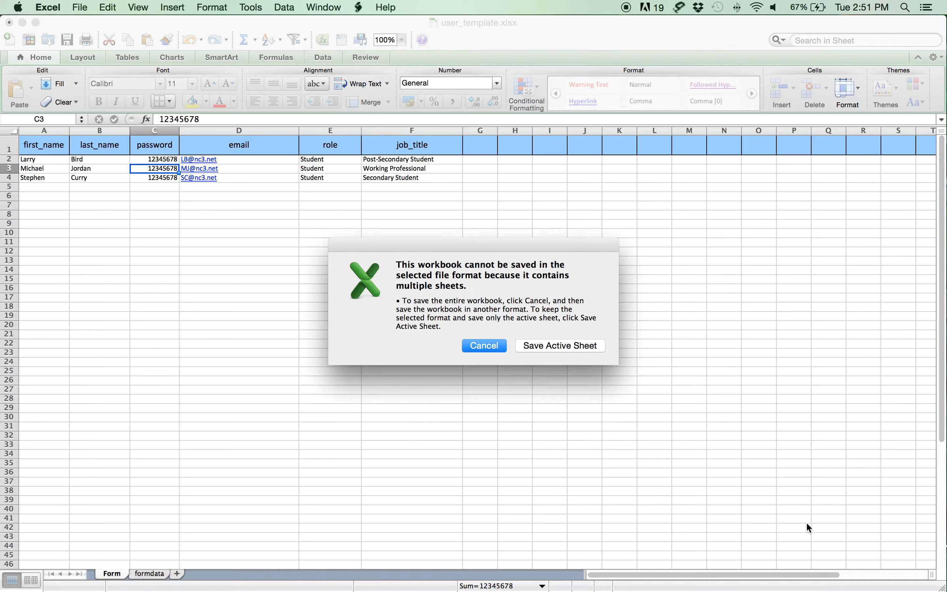
pyautogui.click(570, 347)
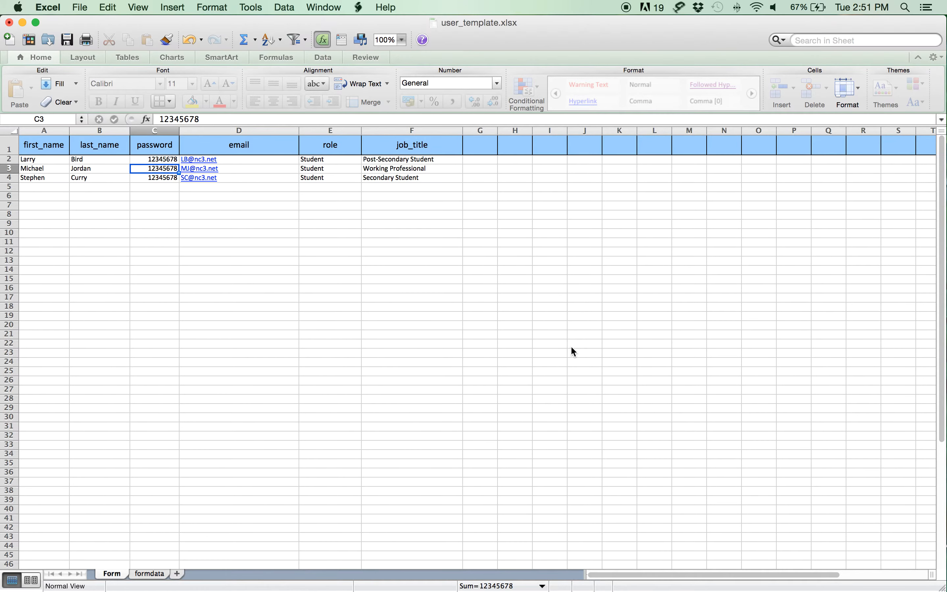
pyautogui.click(579, 346)
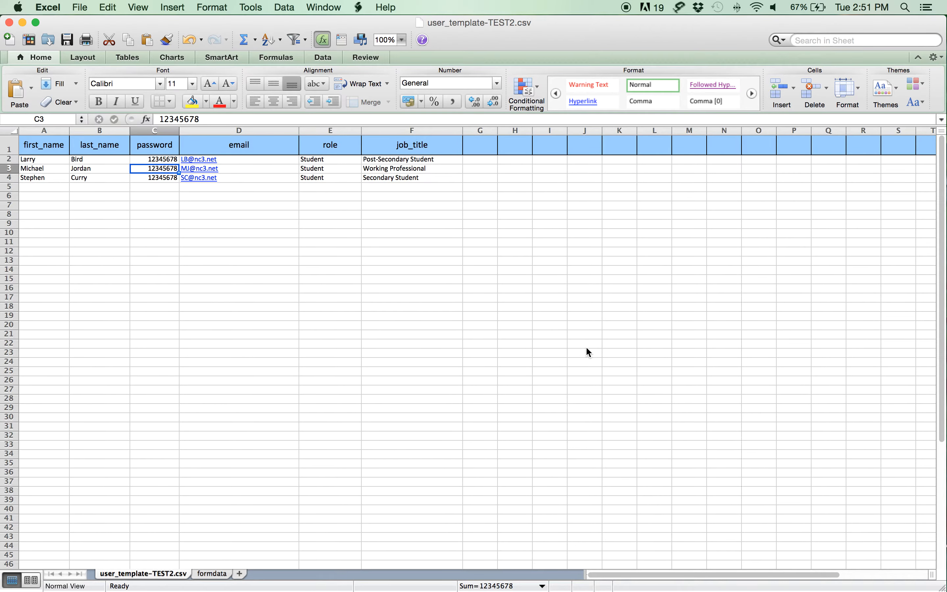
# Close the CSV workbook, saving changes and keeping the CSV format
pyautogui.click(8, 23)
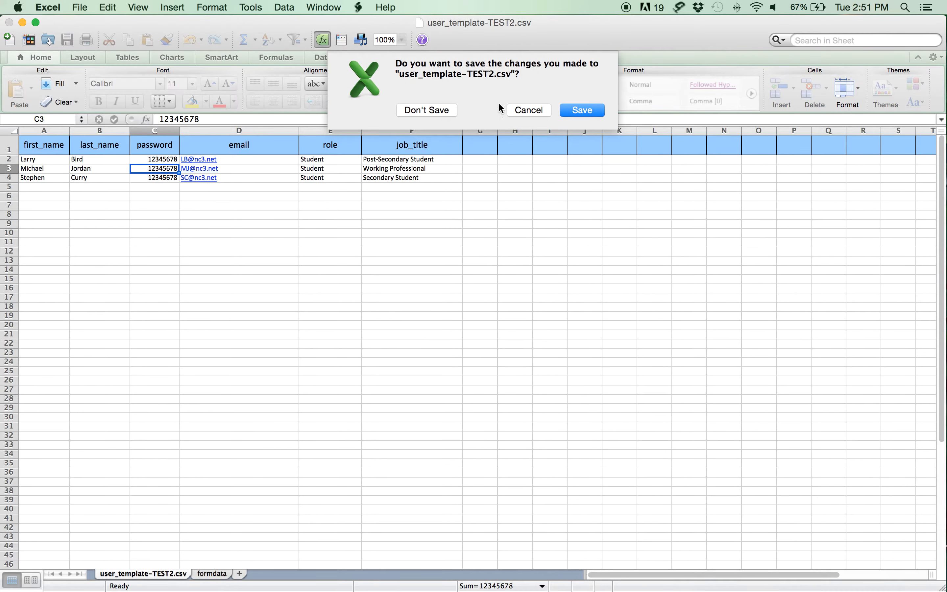
pyautogui.click(582, 110)
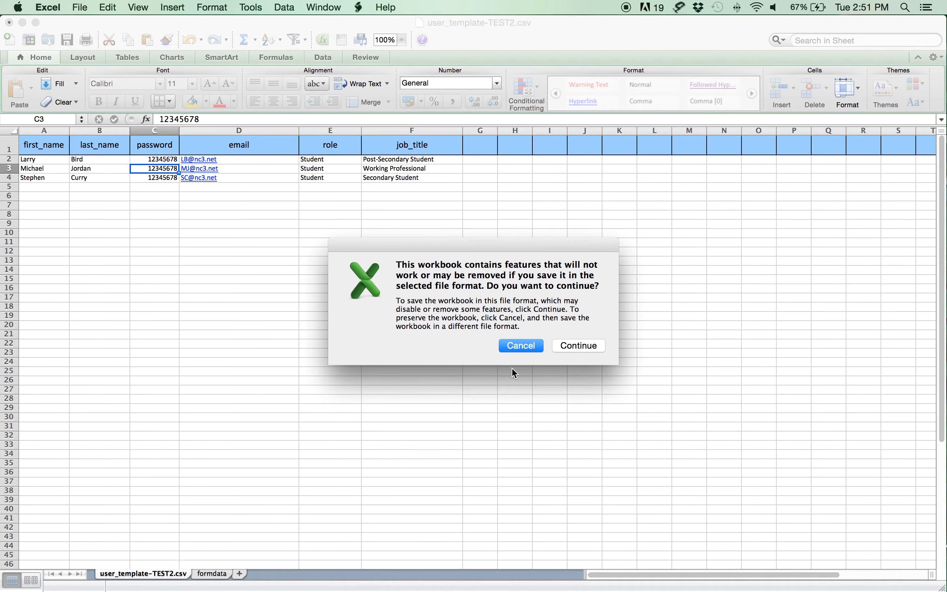
pyautogui.click(578, 345)
pyautogui.scroll(2, 382, 401)
pyautogui.scroll(-2, 397, 406)
pyautogui.scroll(-2, 397, 408)
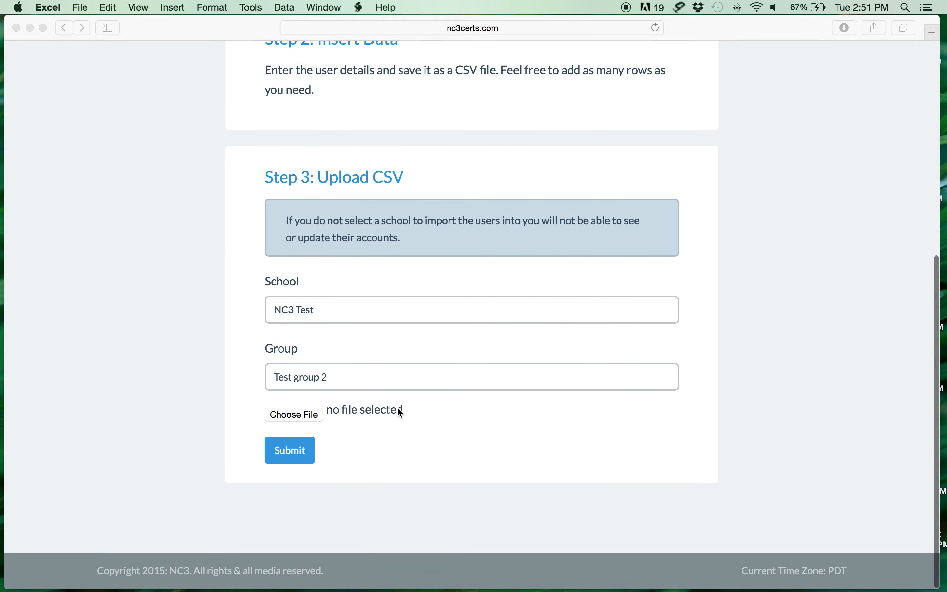
# Attach user_template-TEST2 from the Desktop as the CSV file to upload
pyautogui.click(305, 415)
pyautogui.click(292, 414)
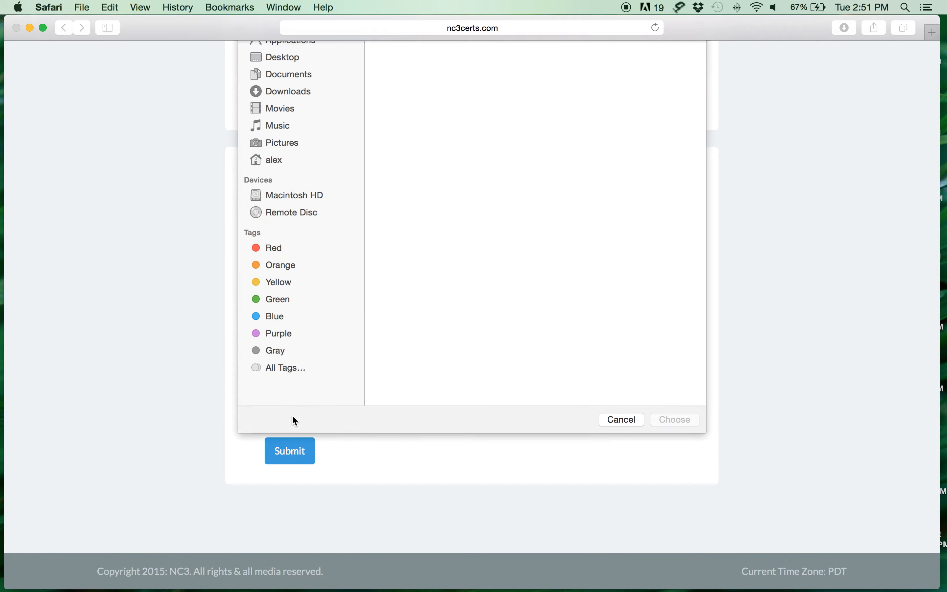
pyautogui.click(282, 159)
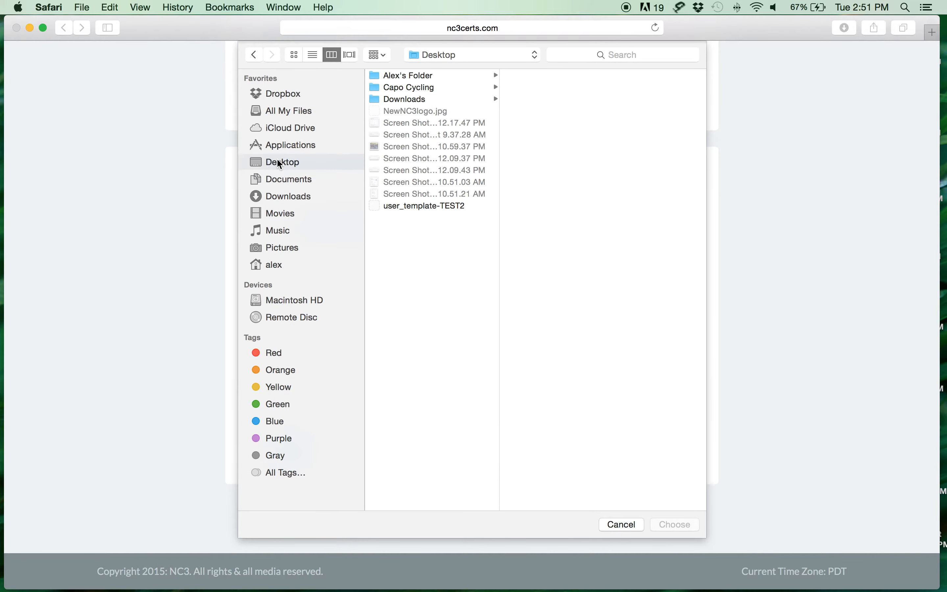
pyautogui.click(450, 206)
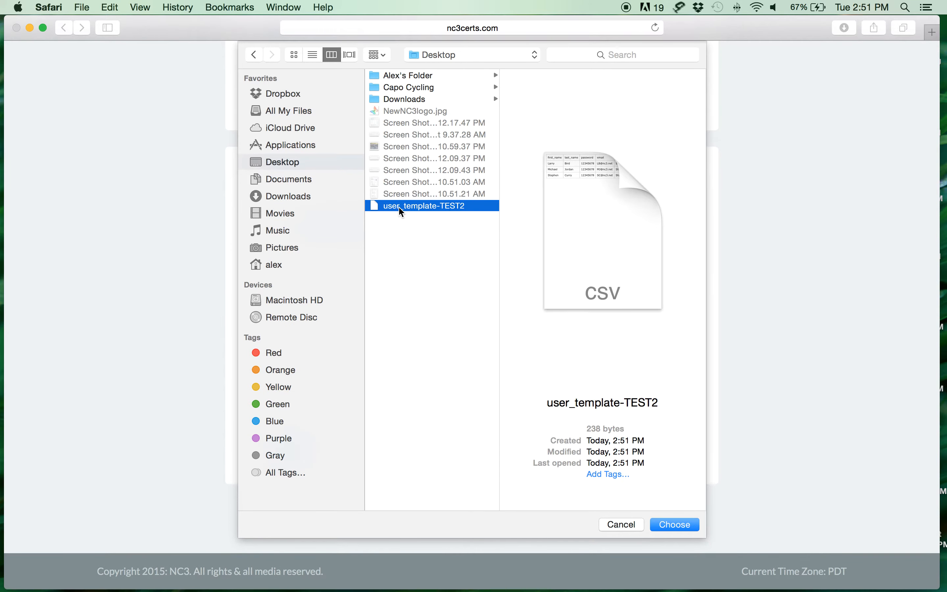
pyautogui.click(674, 524)
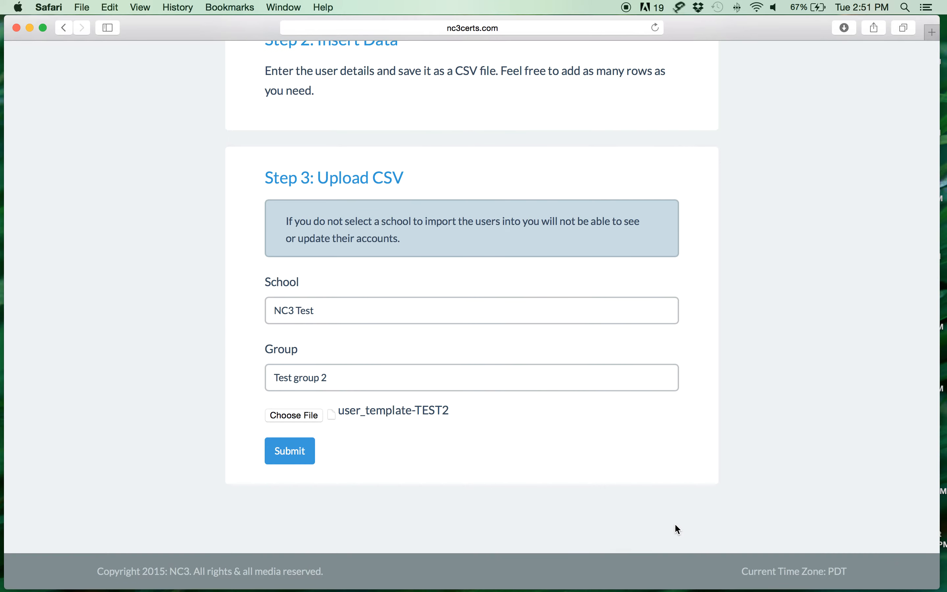
# Submit the CSV and check the three imported users show 0 certifications available and passed
pyautogui.click(281, 452)
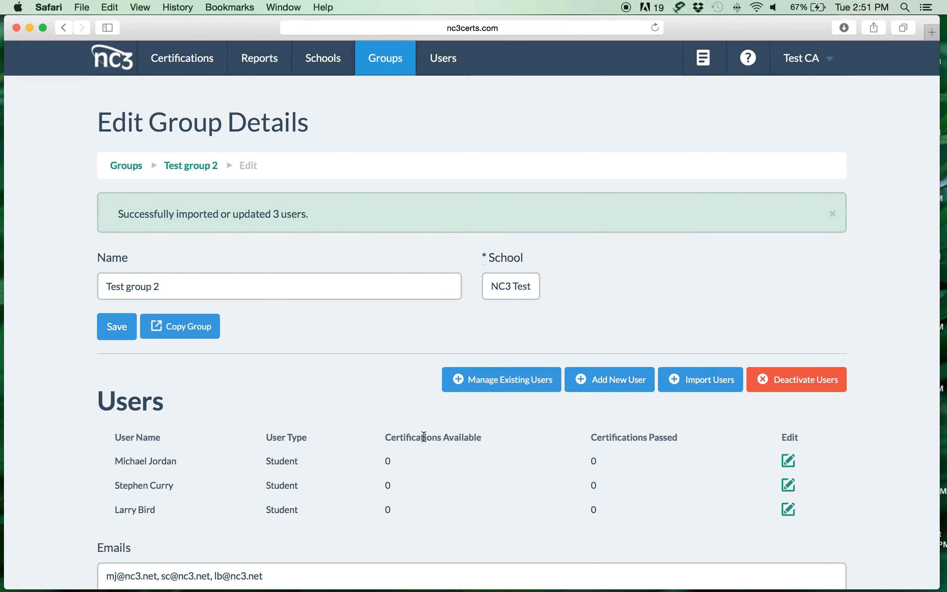
pyautogui.scroll(-3, 422, 435)
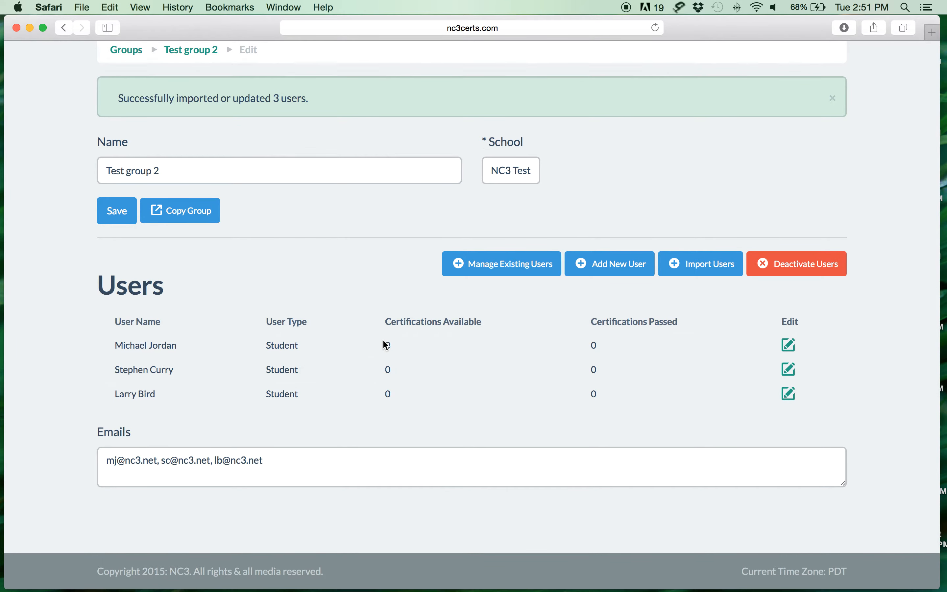
pyautogui.moveTo(383, 345); pyautogui.dragTo(400, 365)
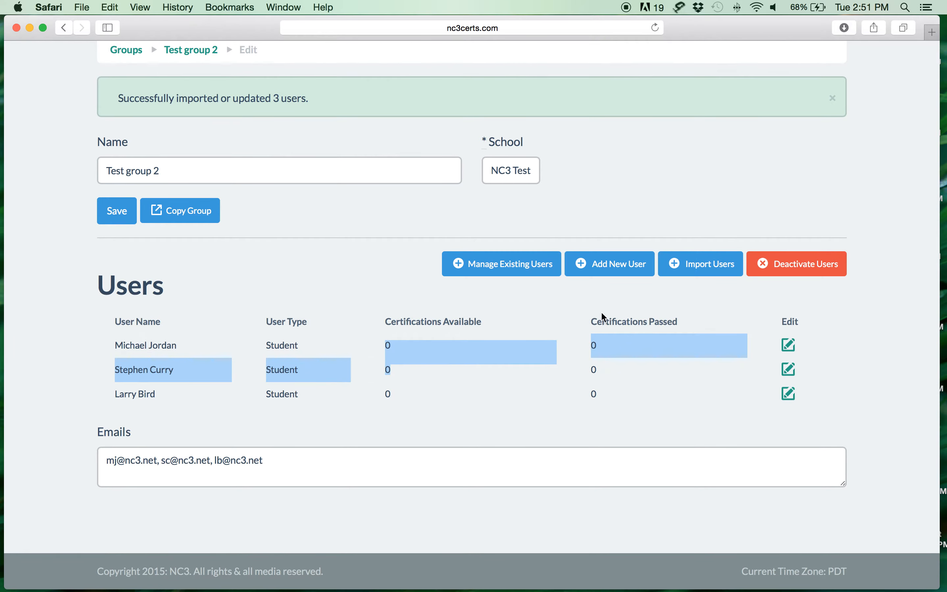
pyautogui.moveTo(589, 347); pyautogui.dragTo(602, 347)
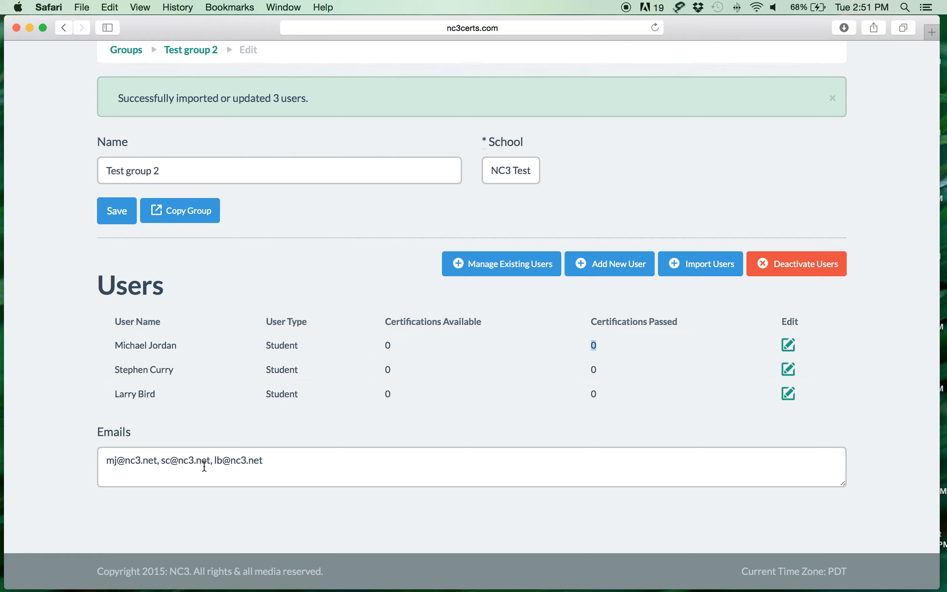
pyautogui.scroll(5, 304, 450)
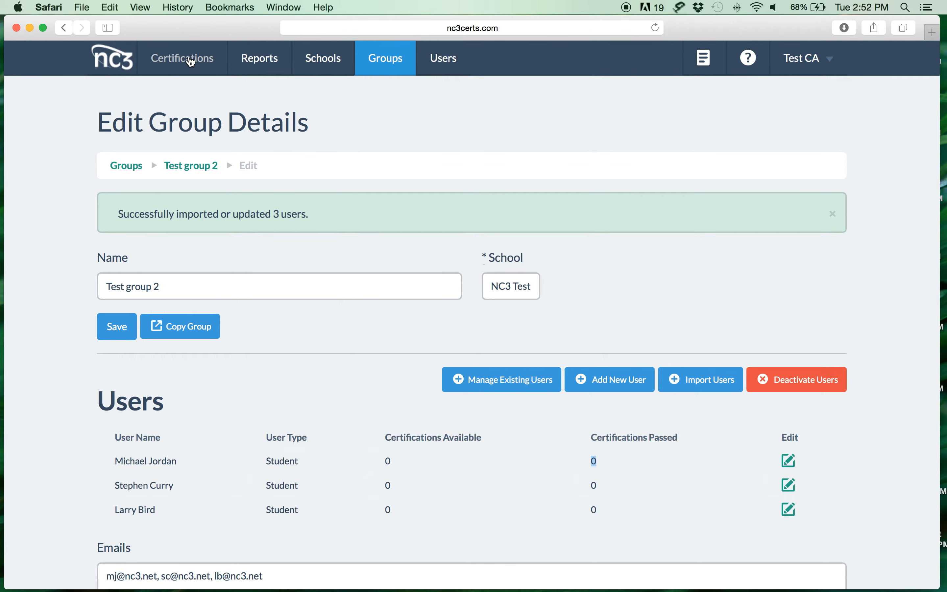
# From the Certifications list, start assigning 504 Multimeter Certification to users
pyautogui.click(187, 62)
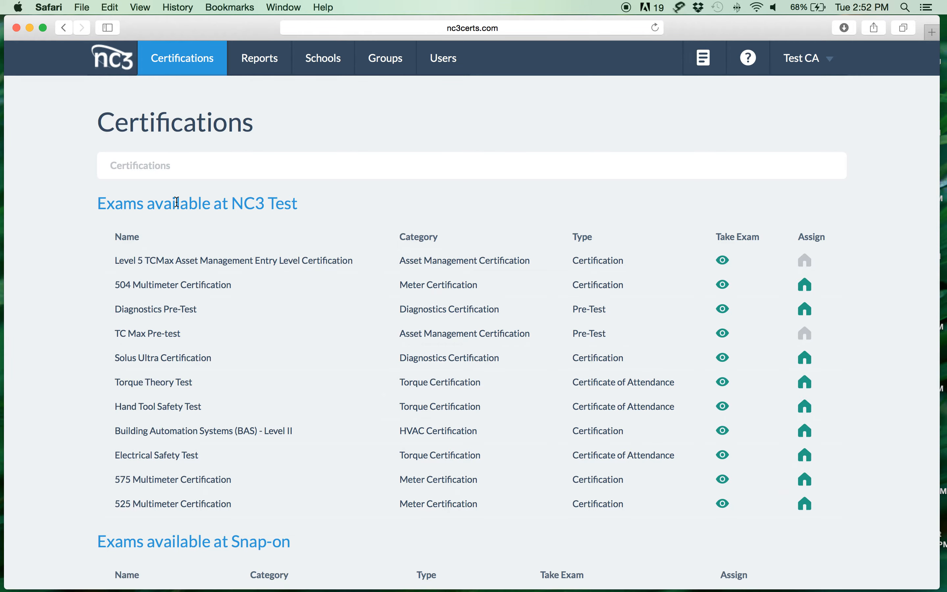
pyautogui.tripleClick(254, 284)
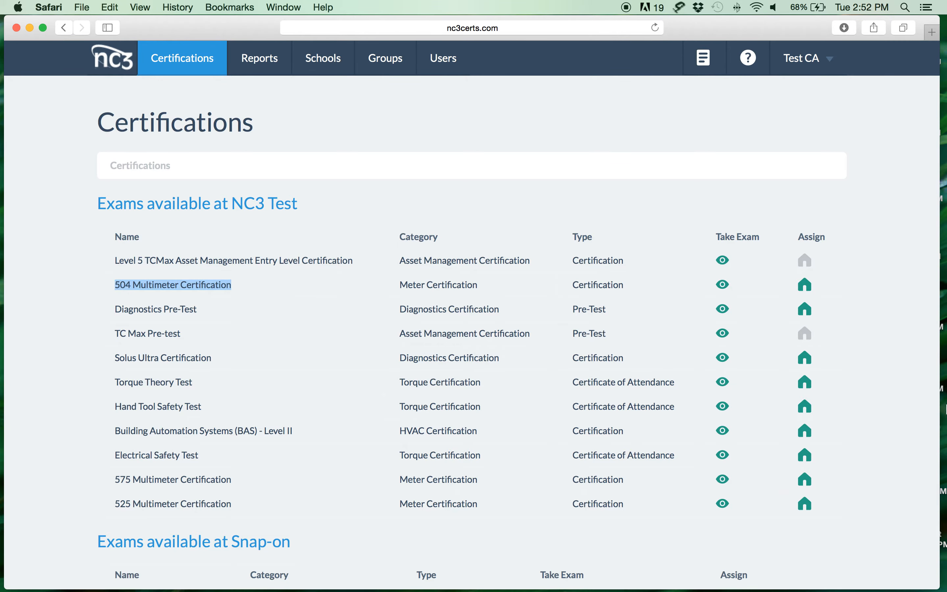
pyautogui.click(808, 288)
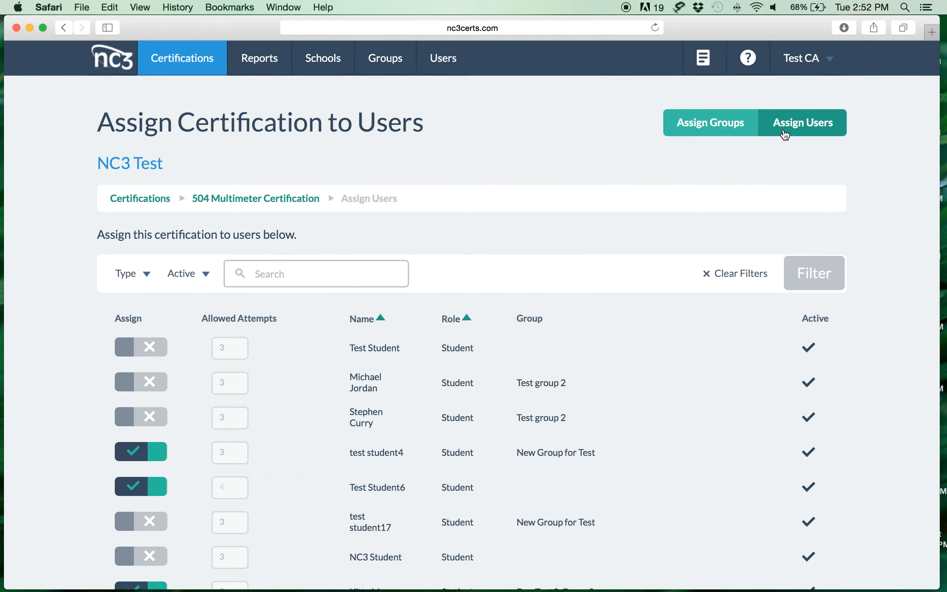
# Assign the 504 Multimeter Certification to Test group 2
pyautogui.click(698, 127)
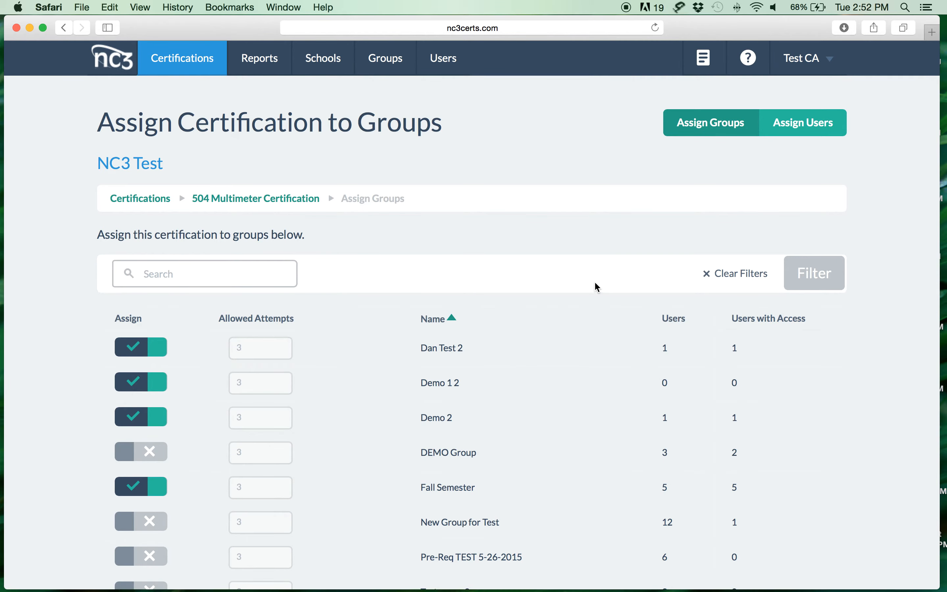
pyautogui.scroll(-3, 626, 323)
pyautogui.scroll(-1, 629, 326)
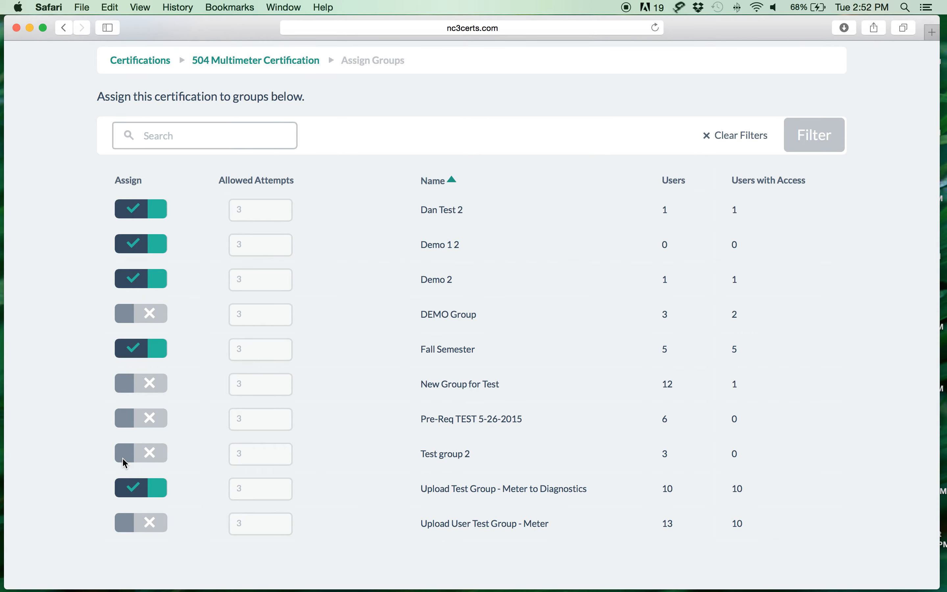
pyautogui.click(151, 460)
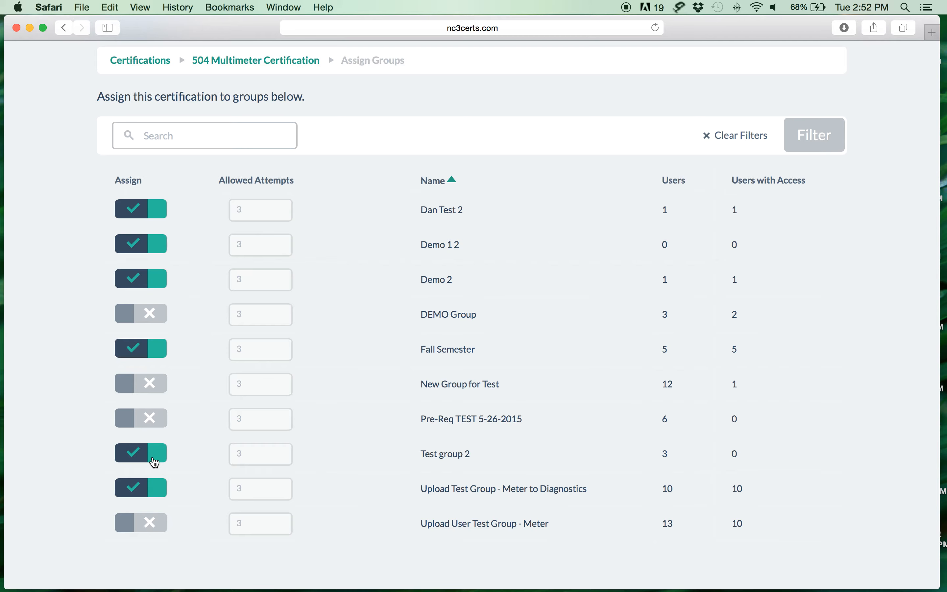
# Reload and confirm Test group 2 shows 3 users with access, then go to Reports
pyautogui.click(655, 27)
pyautogui.scroll(-1, 657, 450)
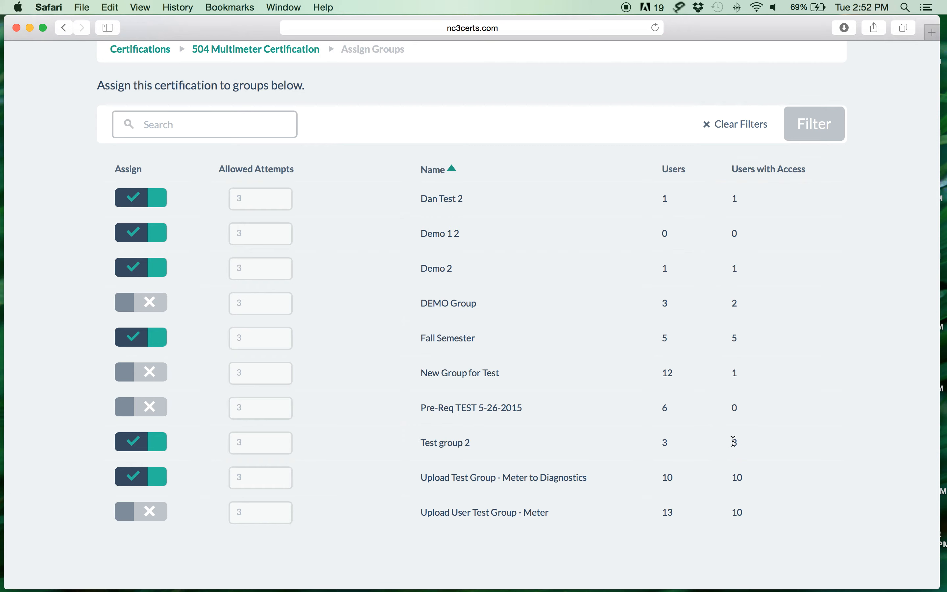
pyautogui.moveTo(734, 441); pyautogui.dragTo(743, 441)
pyautogui.scroll(10, 756, 443)
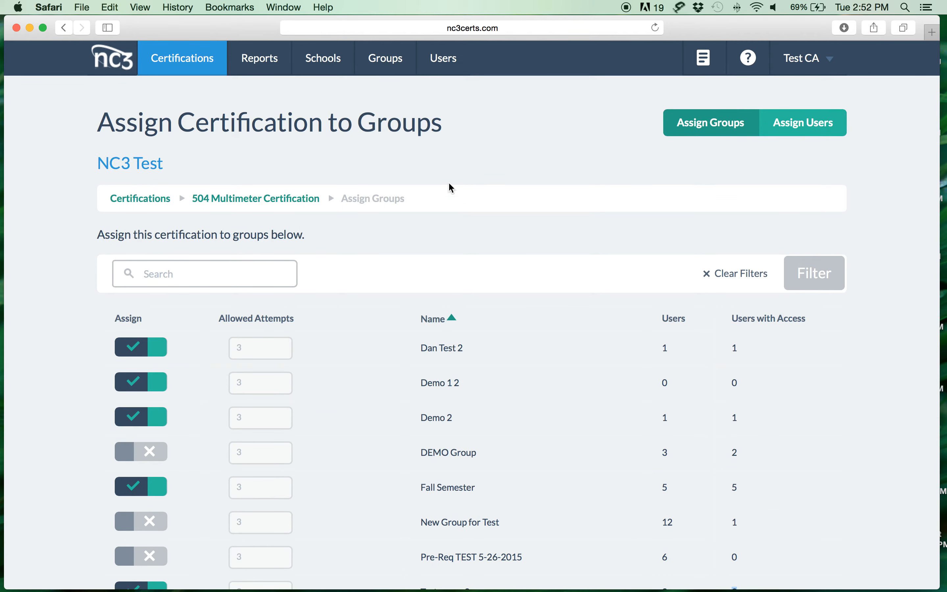
pyautogui.click(260, 63)
# Open the Exams Report and include all exams
pyautogui.click(267, 64)
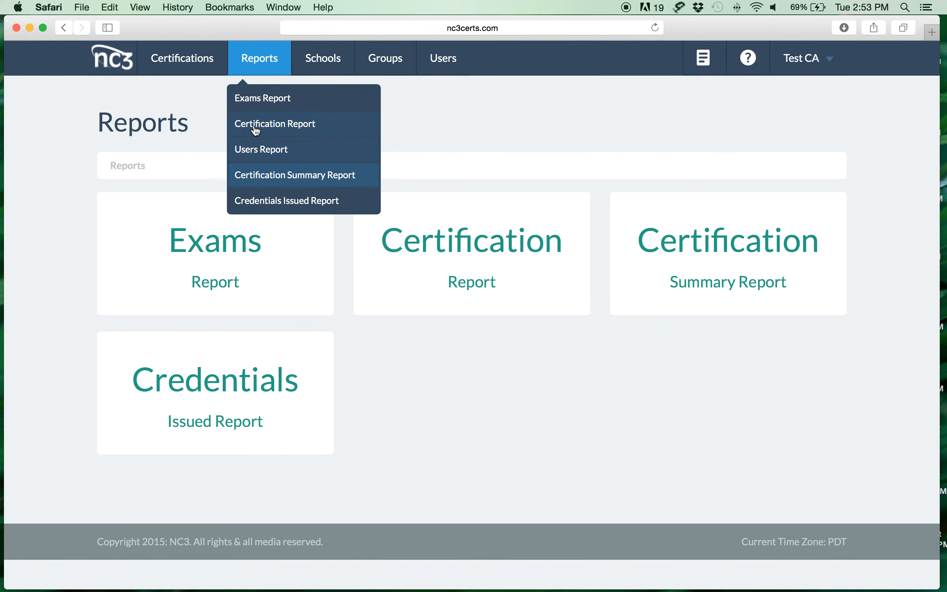
pyautogui.click(265, 109)
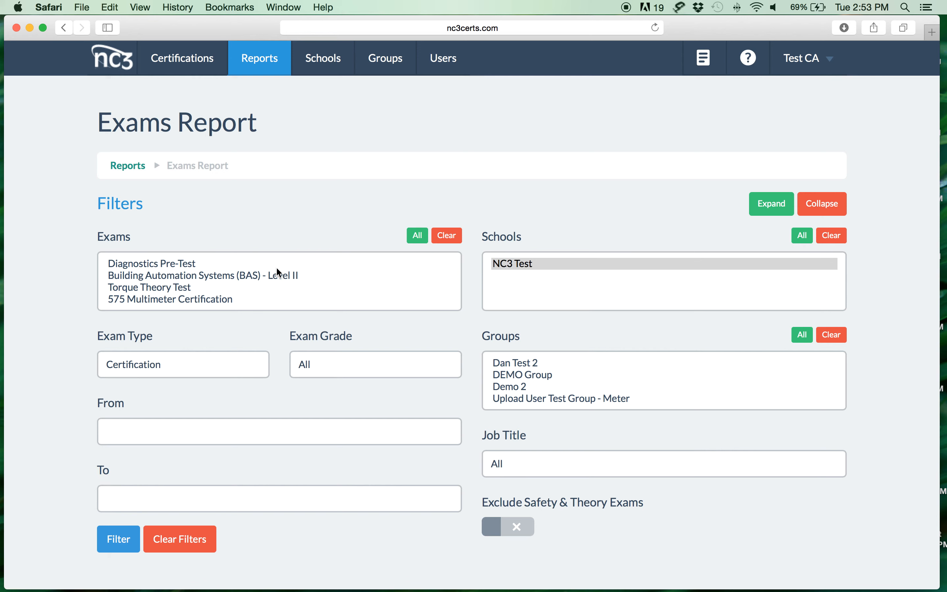
pyautogui.click(417, 236)
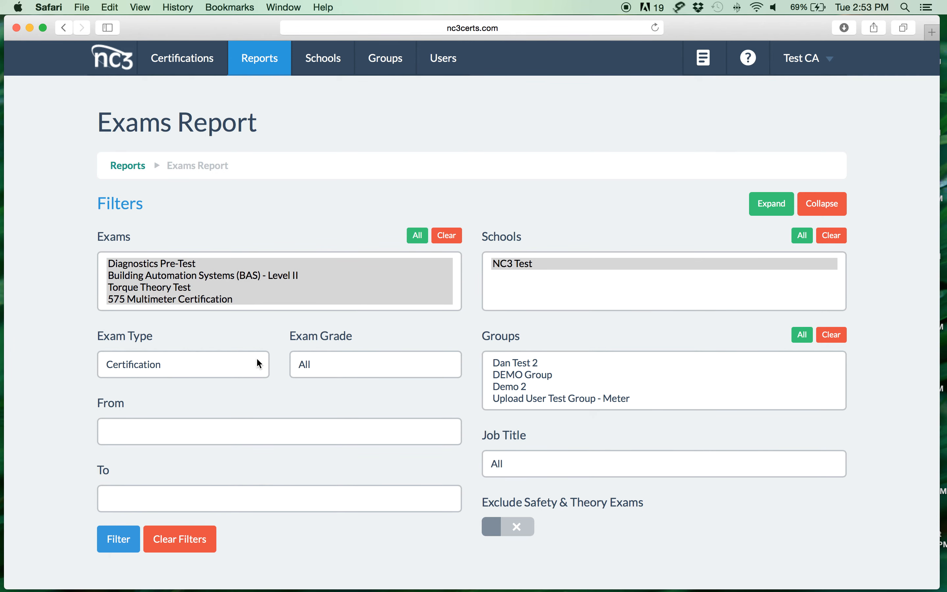
# Set the report's From date to 12/01/2014
pyautogui.click(176, 432)
pyautogui.click(118, 467)
pyautogui.click(117, 468)
pyautogui.click(118, 468)
pyautogui.click(119, 468)
pyautogui.click(119, 468)
pyautogui.click(117, 468)
pyautogui.click(116, 468)
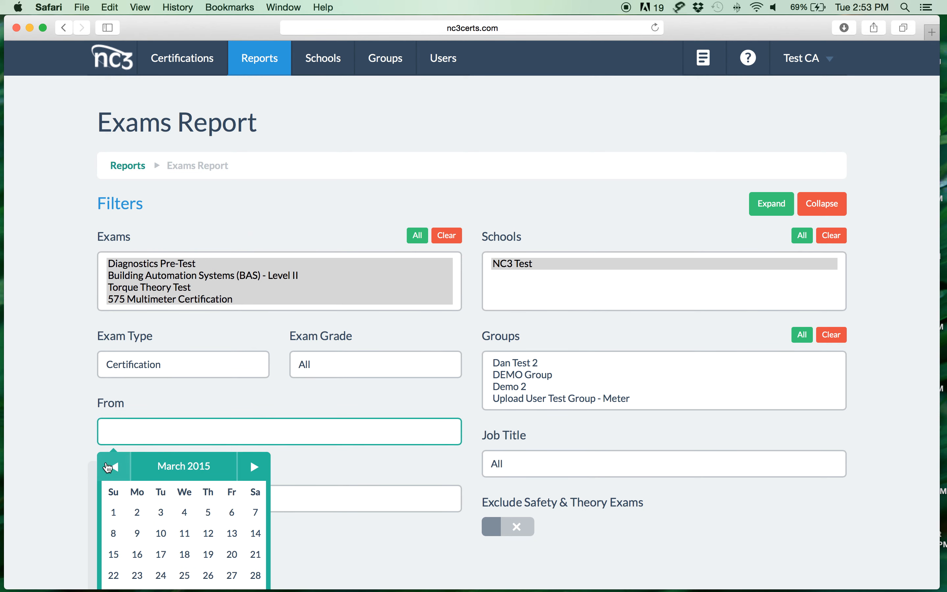
pyautogui.click(112, 467)
pyautogui.click(110, 467)
pyautogui.click(110, 467)
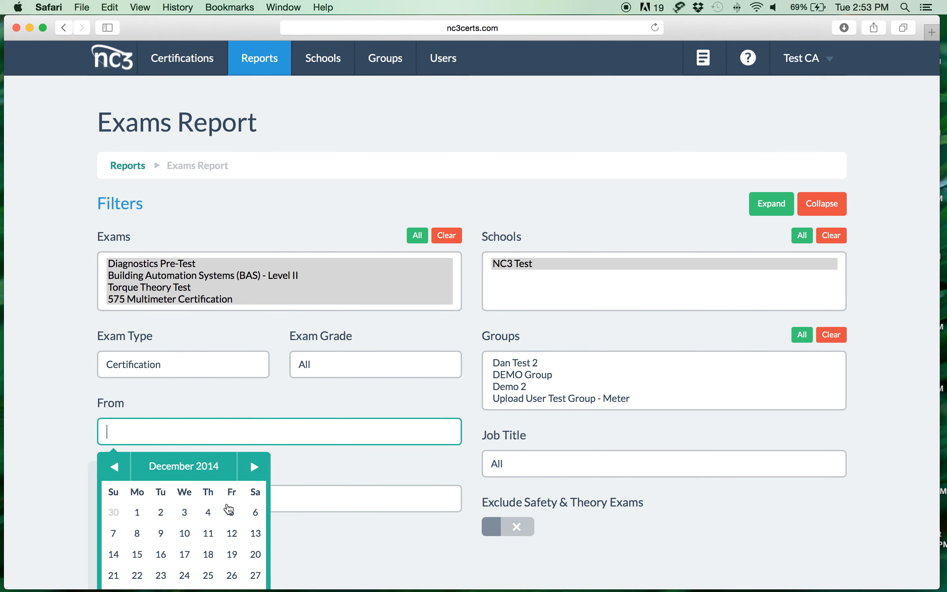
pyautogui.click(138, 513)
# Set the To date to 10/31/2015 and apply the filter
pyautogui.click(231, 497)
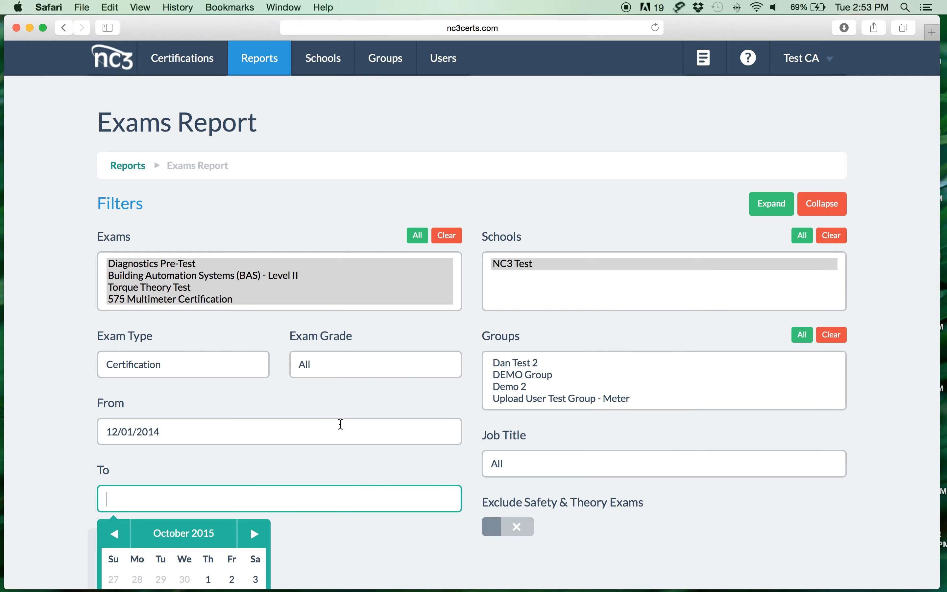
pyautogui.scroll(-3, 340, 423)
pyautogui.click(253, 576)
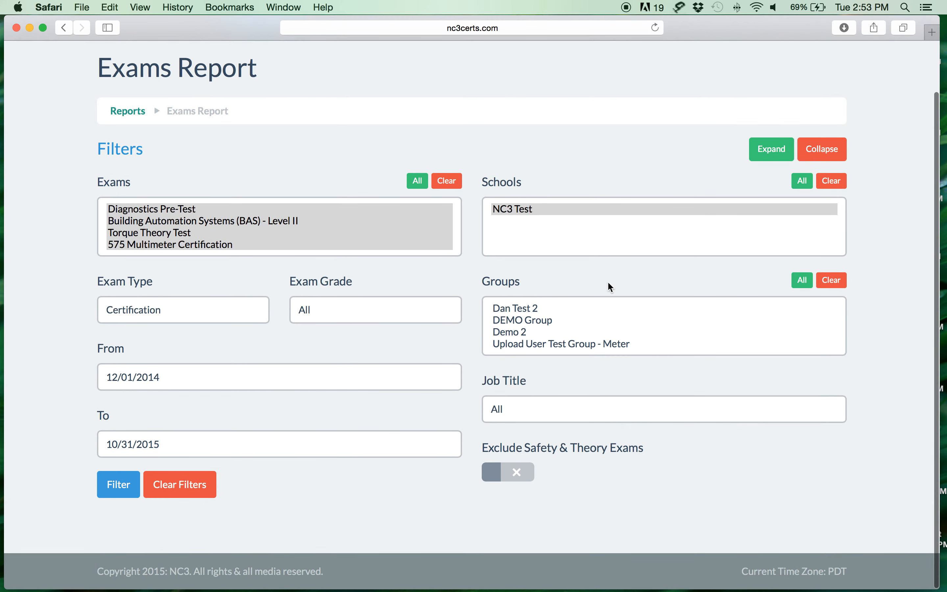
pyautogui.click(119, 486)
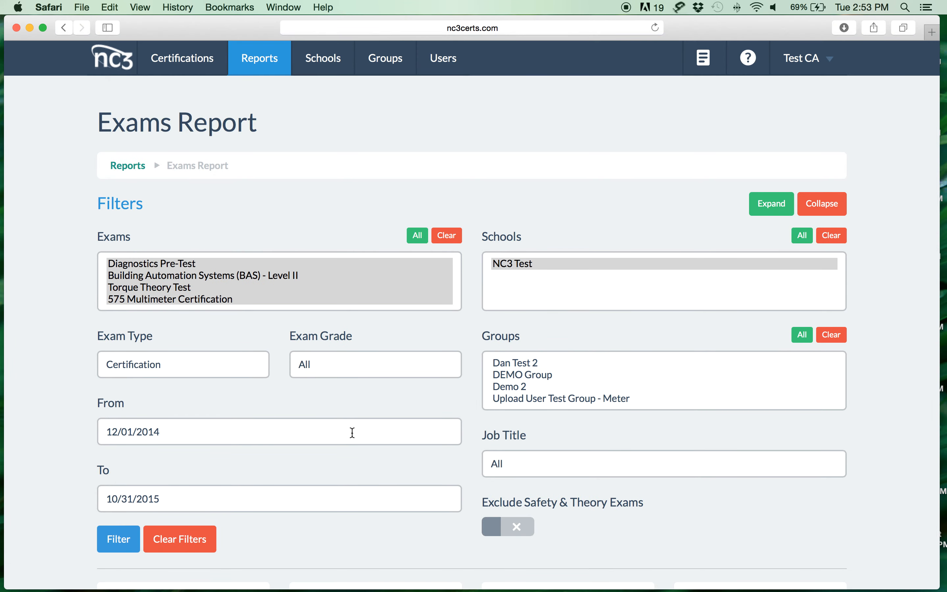
# Scroll the report: 1 attempt, 0 passed, one failed 14% result on 10/01/15
pyautogui.scroll(-15, 352, 433)
pyautogui.scroll(5, 352, 433)
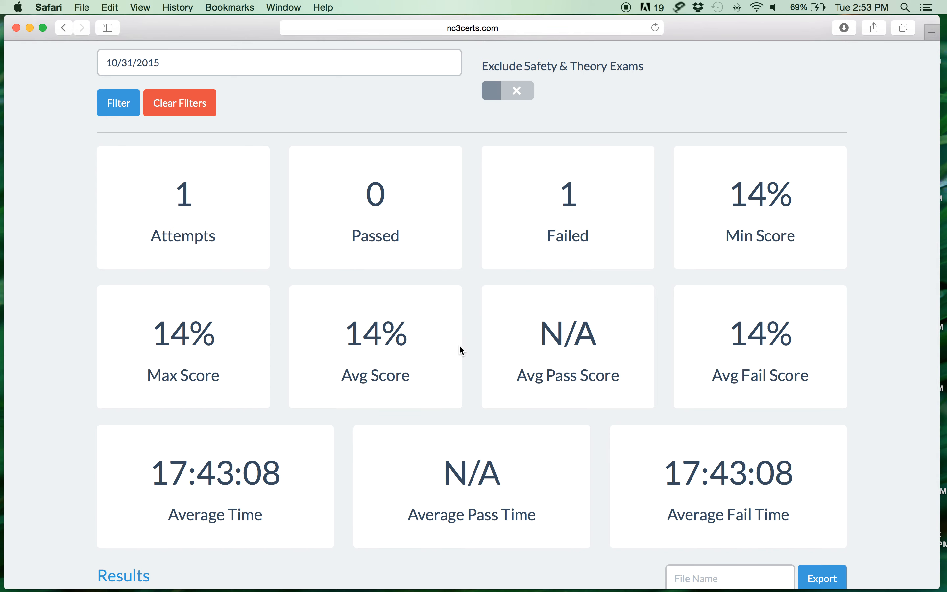
pyautogui.scroll(5, 383, 255)
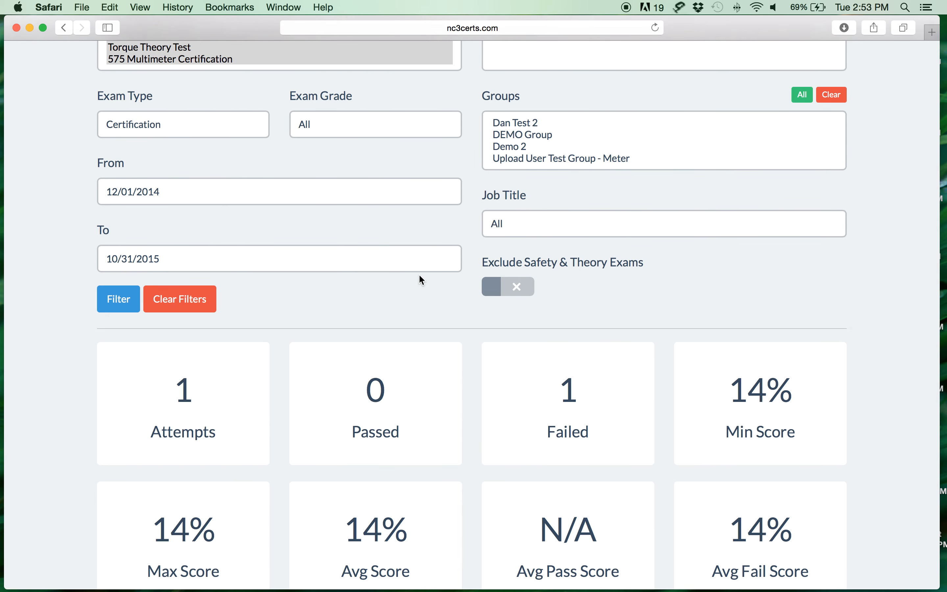
pyautogui.scroll(-9, 419, 278)
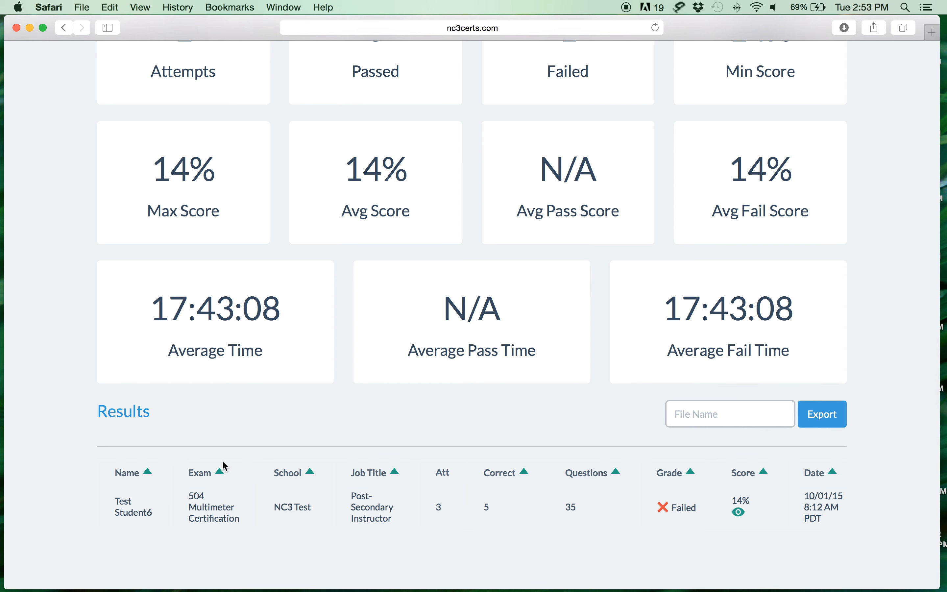
pyautogui.scroll(3, 231, 422)
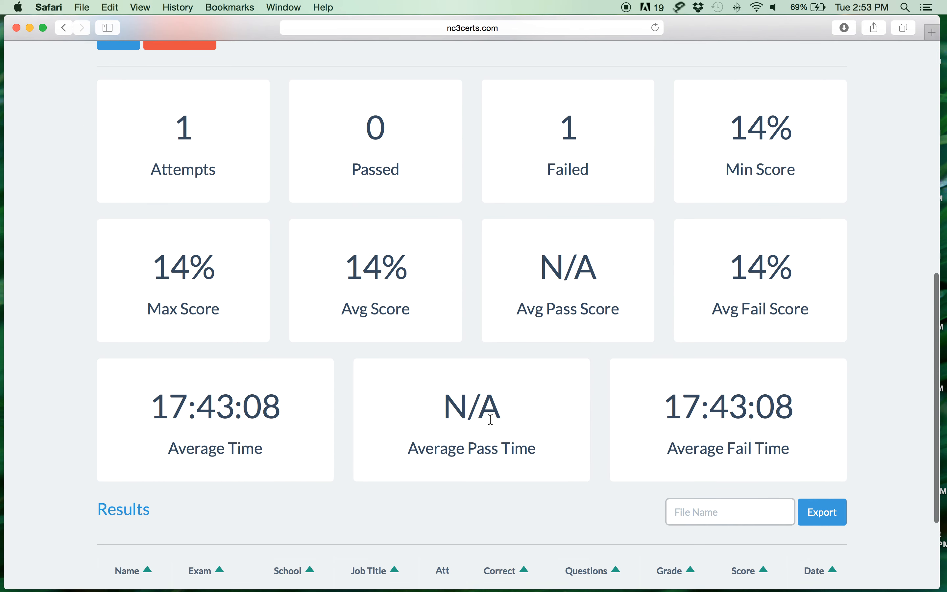
pyautogui.scroll(-4, 614, 394)
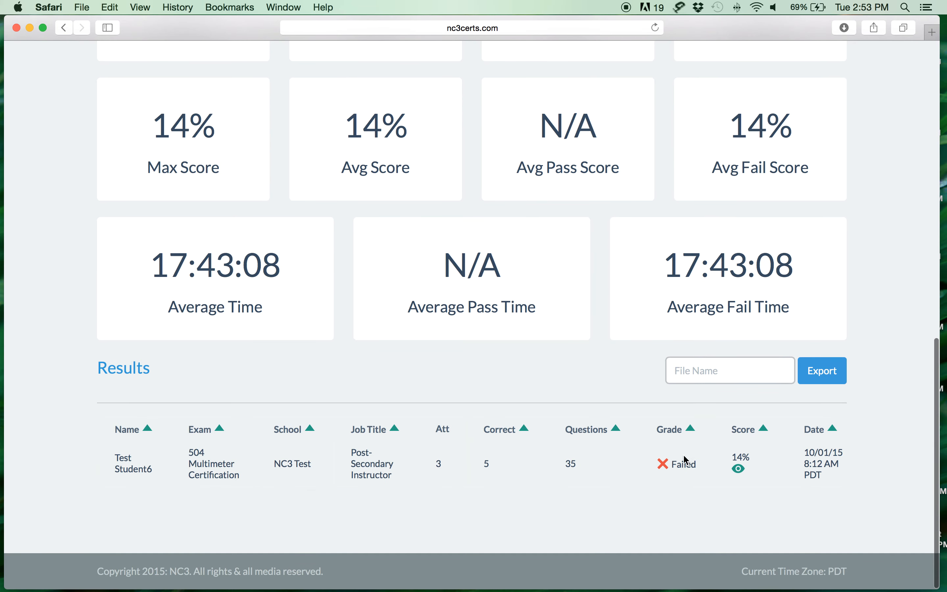
# Review the failed 14% attempt's questions, then return to the Certifications list
pyautogui.click(738, 470)
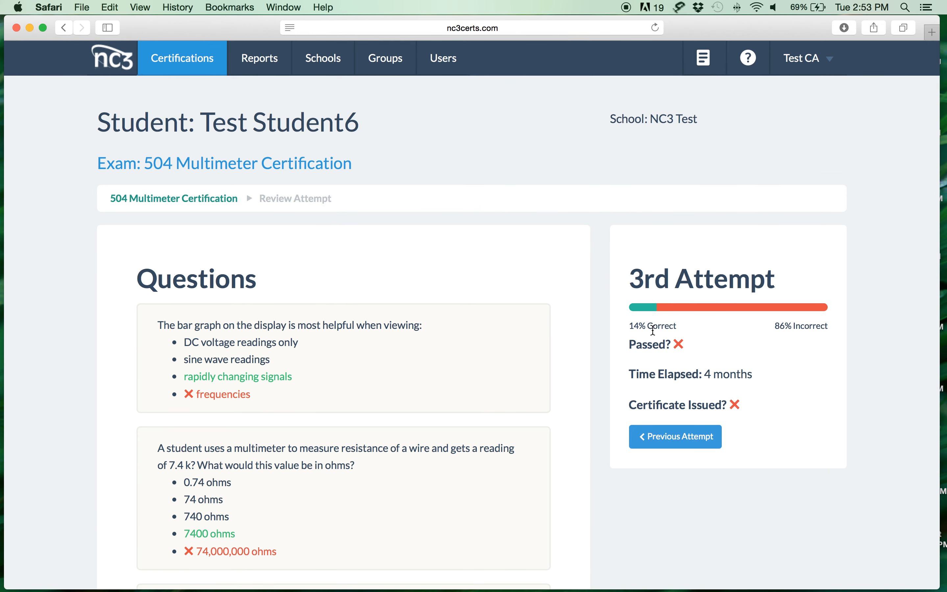
pyautogui.scroll(-5, 366, 345)
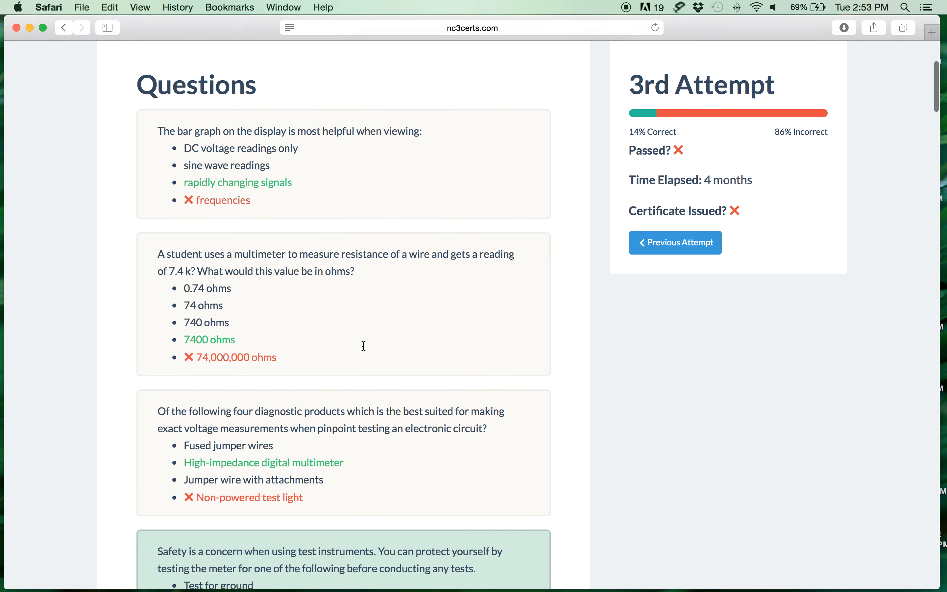
pyautogui.scroll(-12, 363, 345)
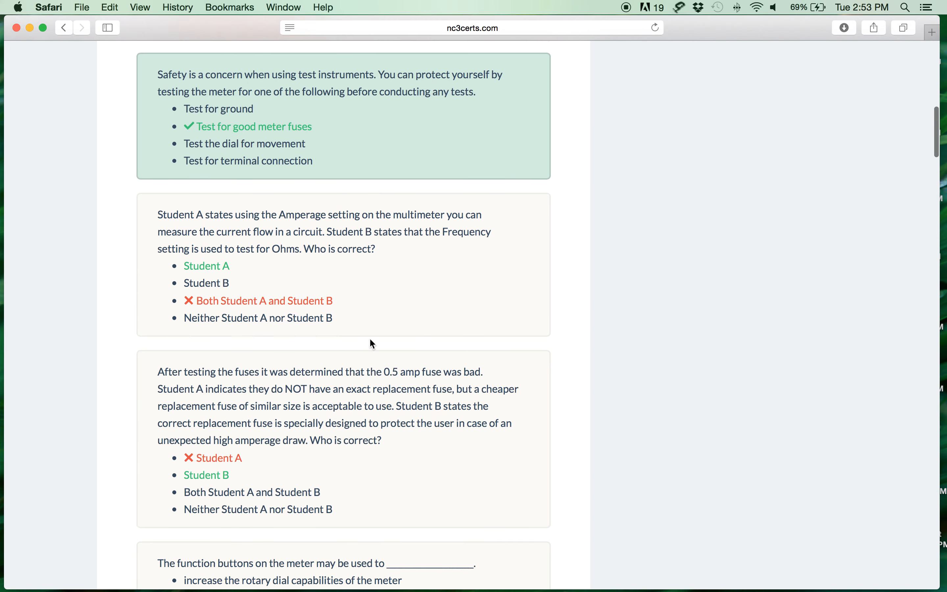
pyautogui.scroll(20, 371, 344)
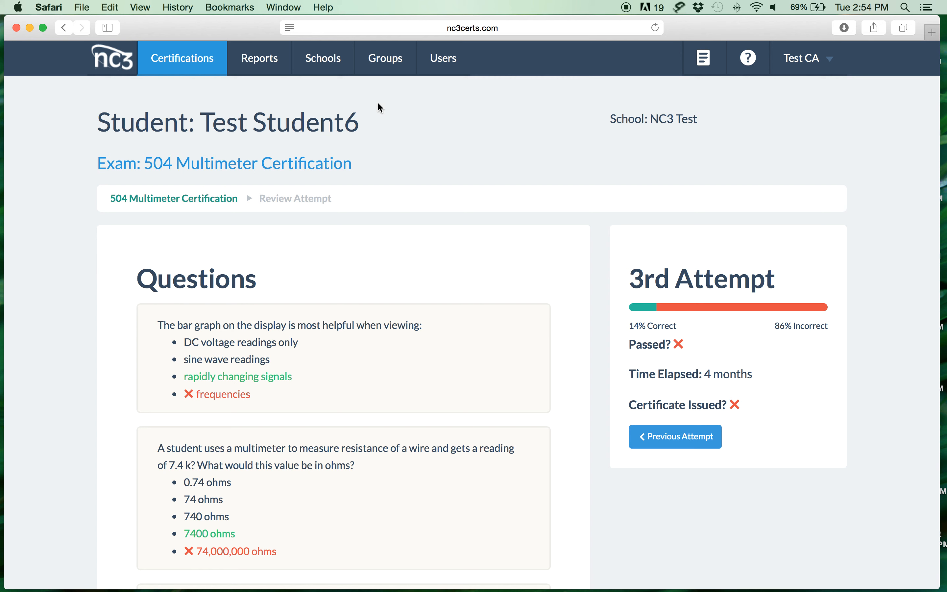
pyautogui.click(189, 67)
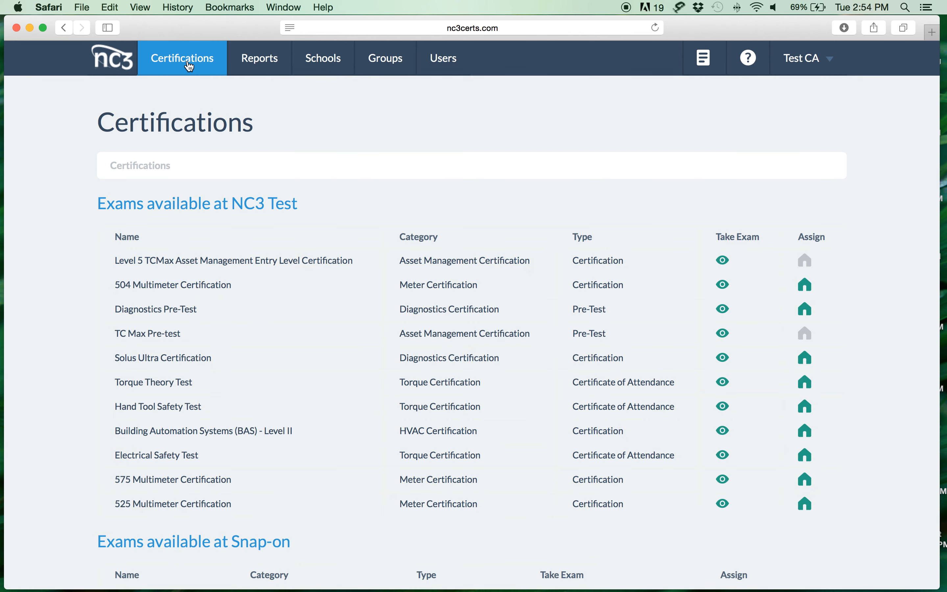